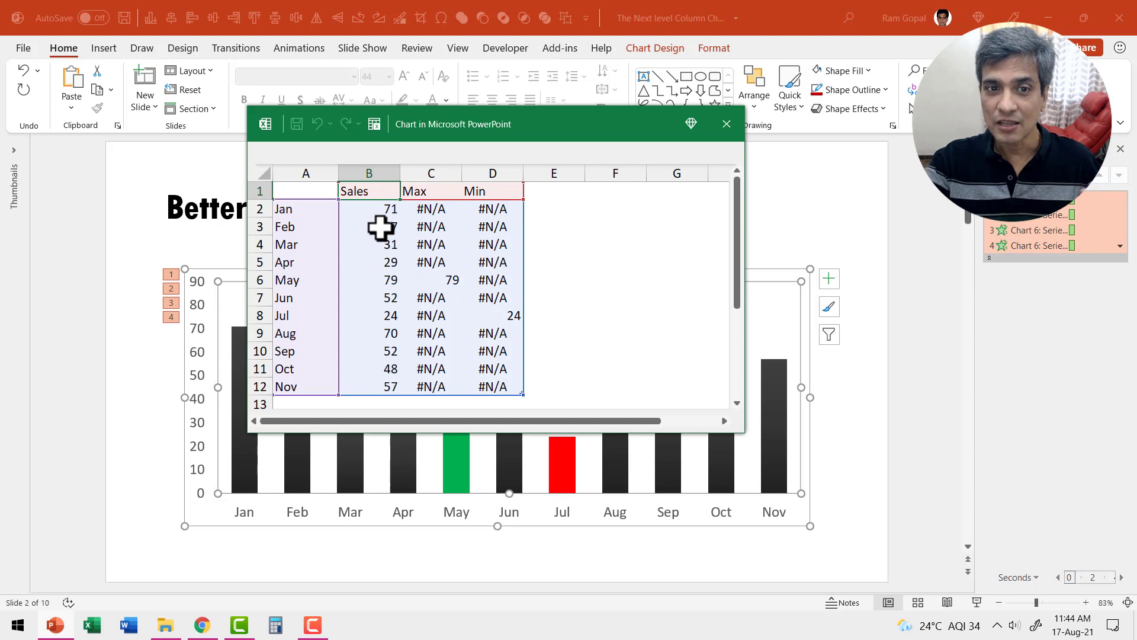
# Step: In the Better Column Chart's data, set February sales to 90 and September sales to 12, and close the data sheet
pyautogui.click(379, 228)
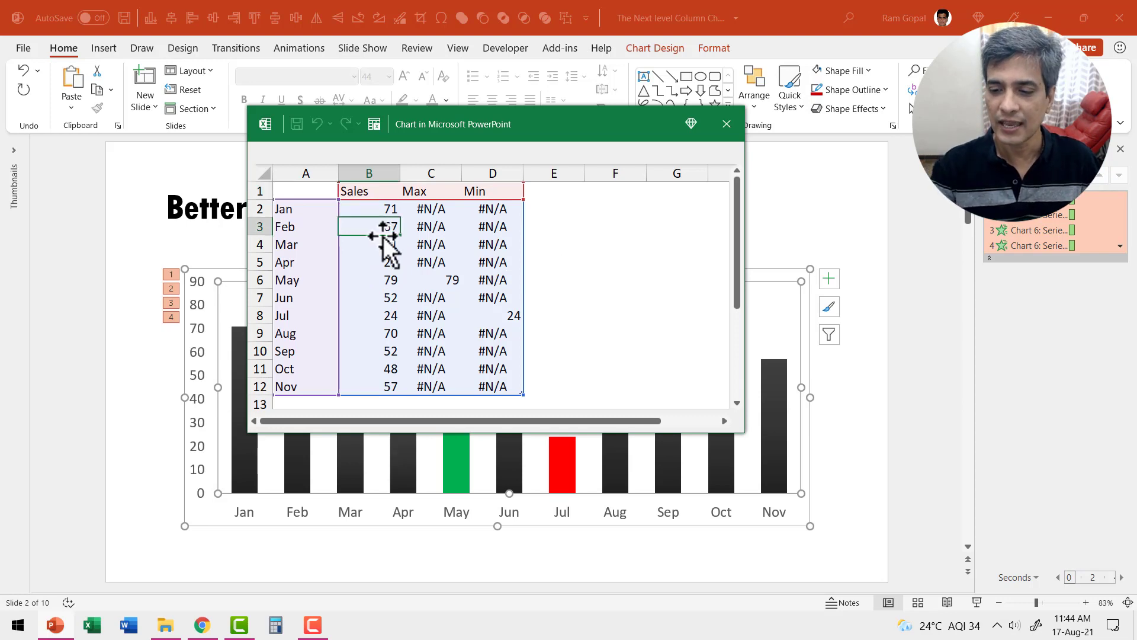
pyautogui.write('90')
pyautogui.press('Return')
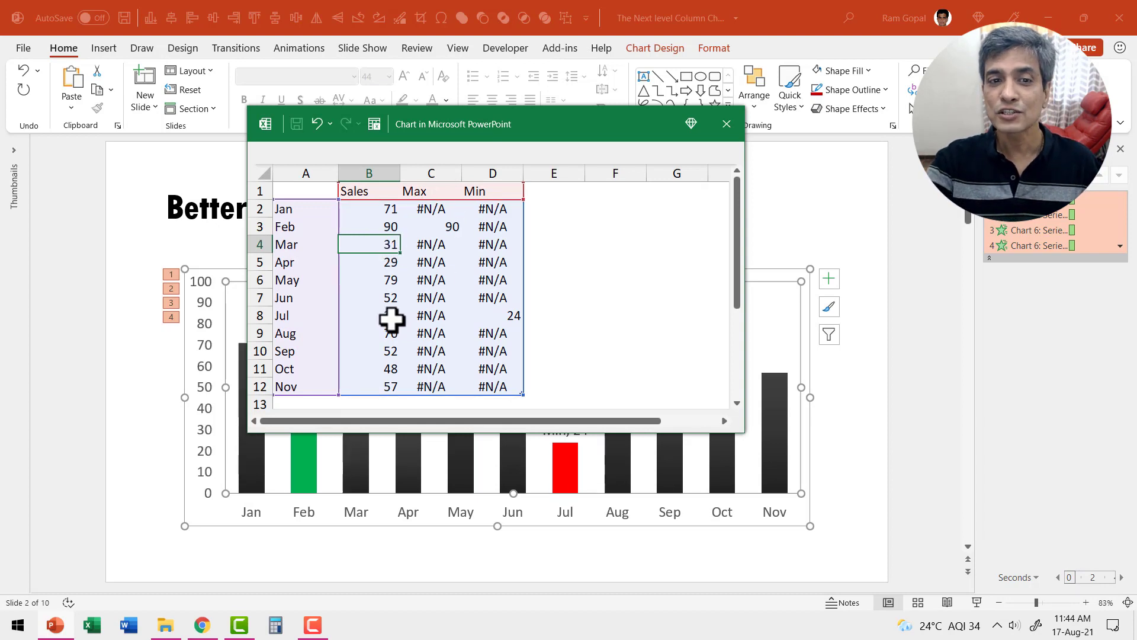
pyautogui.click(386, 351)
pyautogui.write('12')
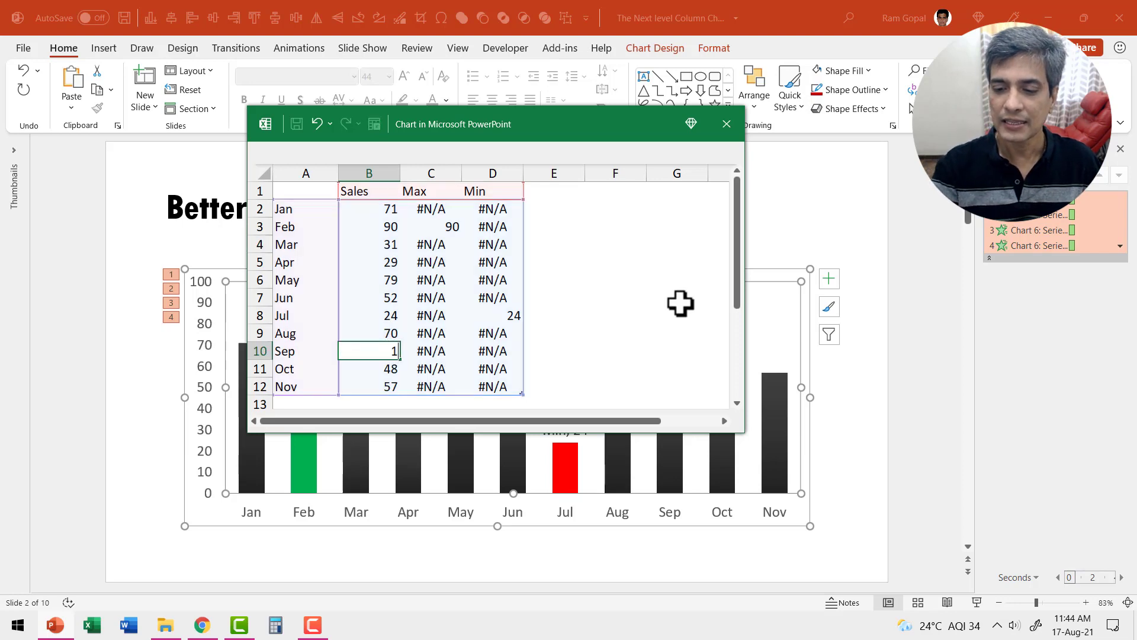
pyautogui.hotkey('ctrl', 'Return')
pyautogui.press('Return')
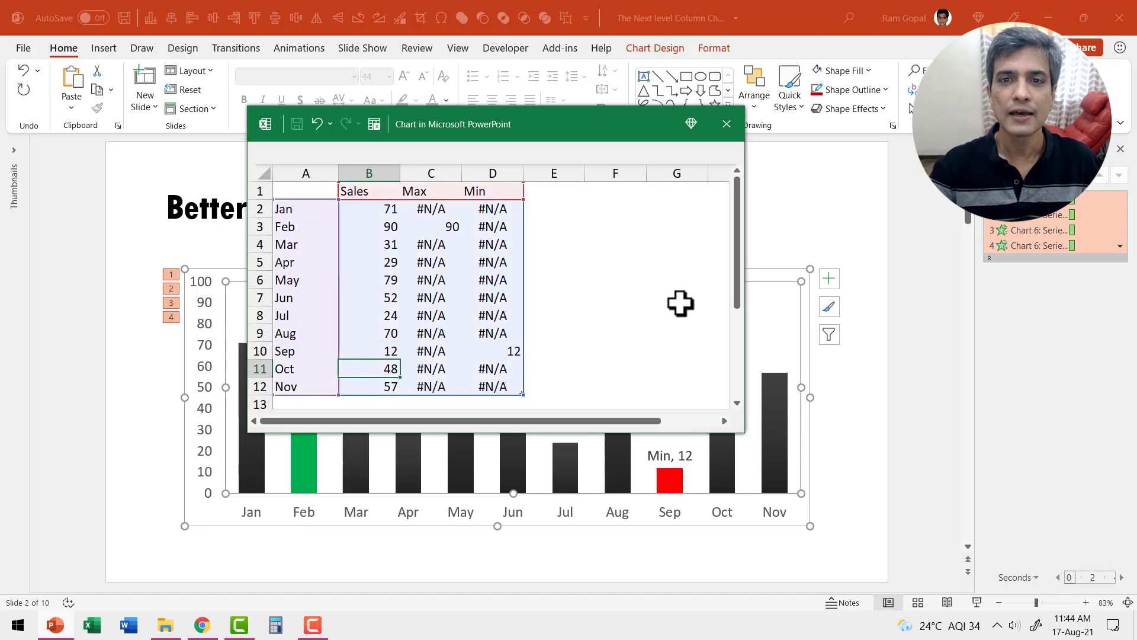
pyautogui.click(728, 126)
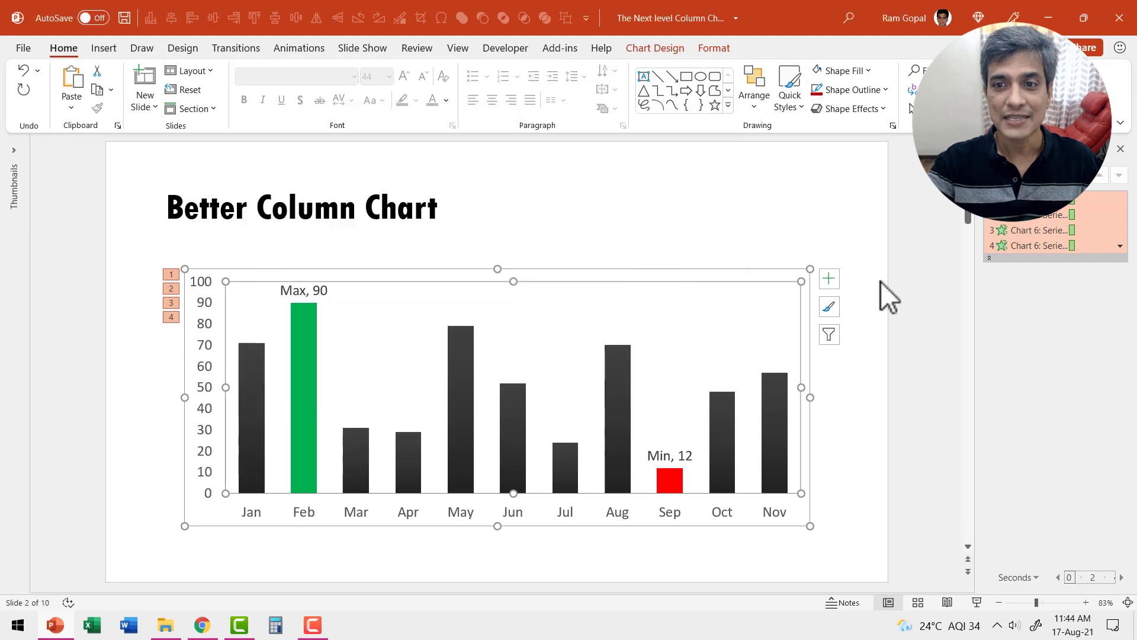
pyautogui.click(876, 282)
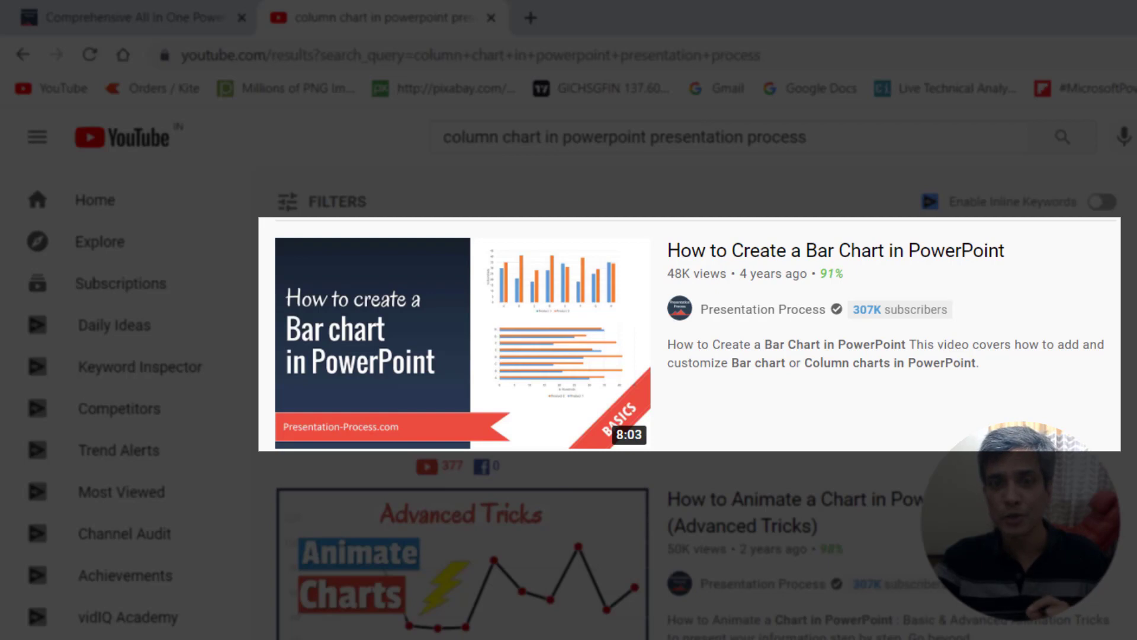
# Step: Open the data sheet of the usual Column Chart for editing and enlarge its window to show every month from Jan to Nov
pyautogui.moveTo(843, 300)
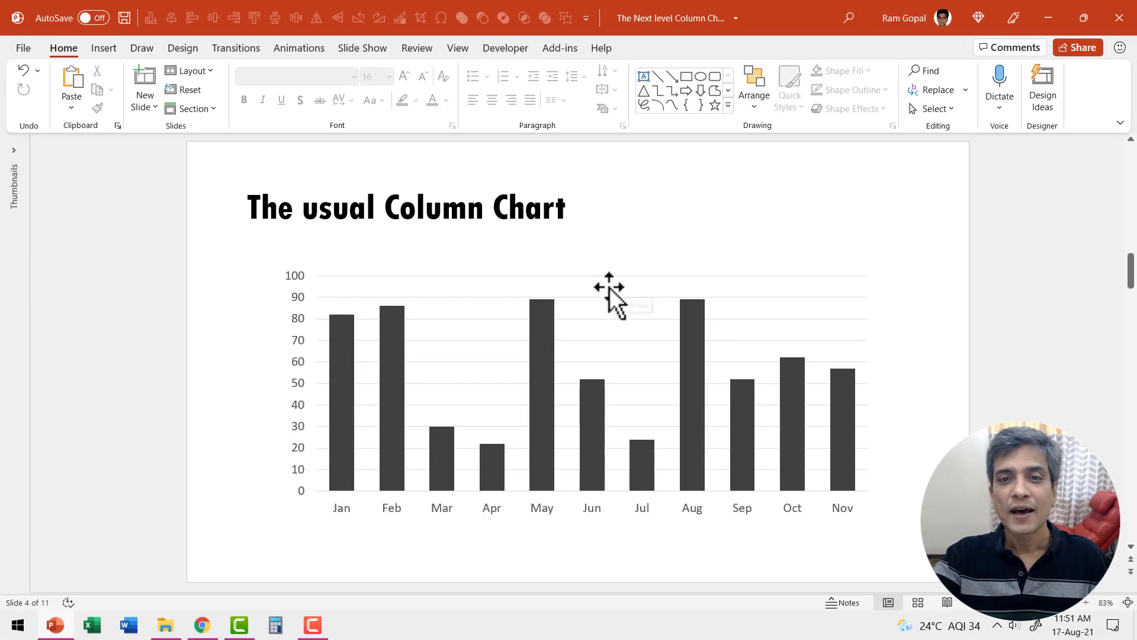
pyautogui.rightClick(610, 291)
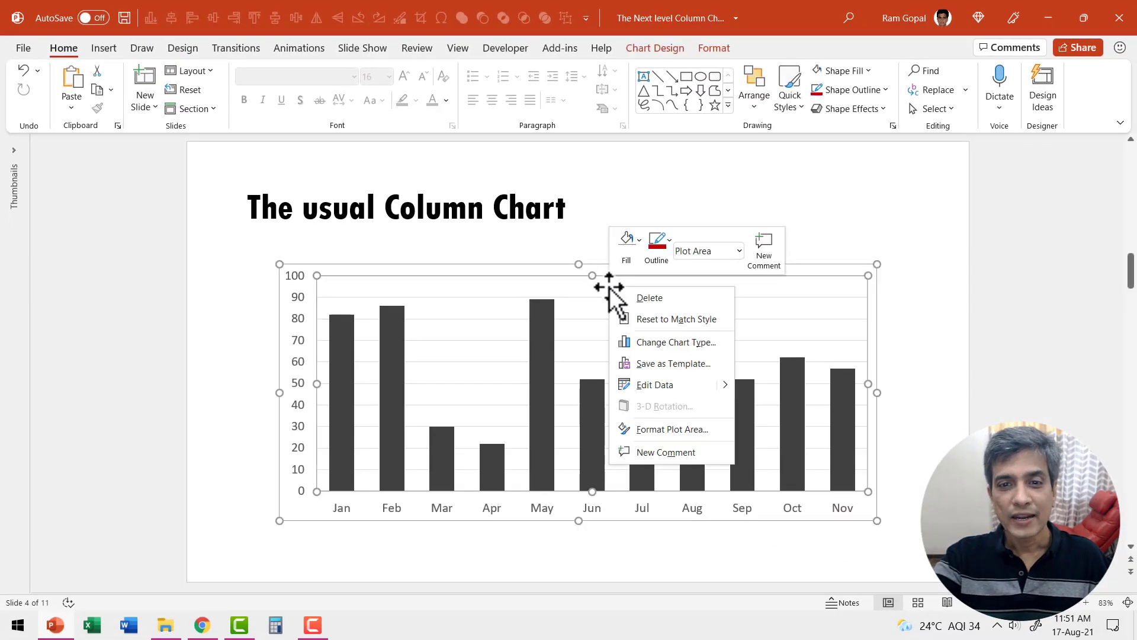
pyautogui.click(662, 385)
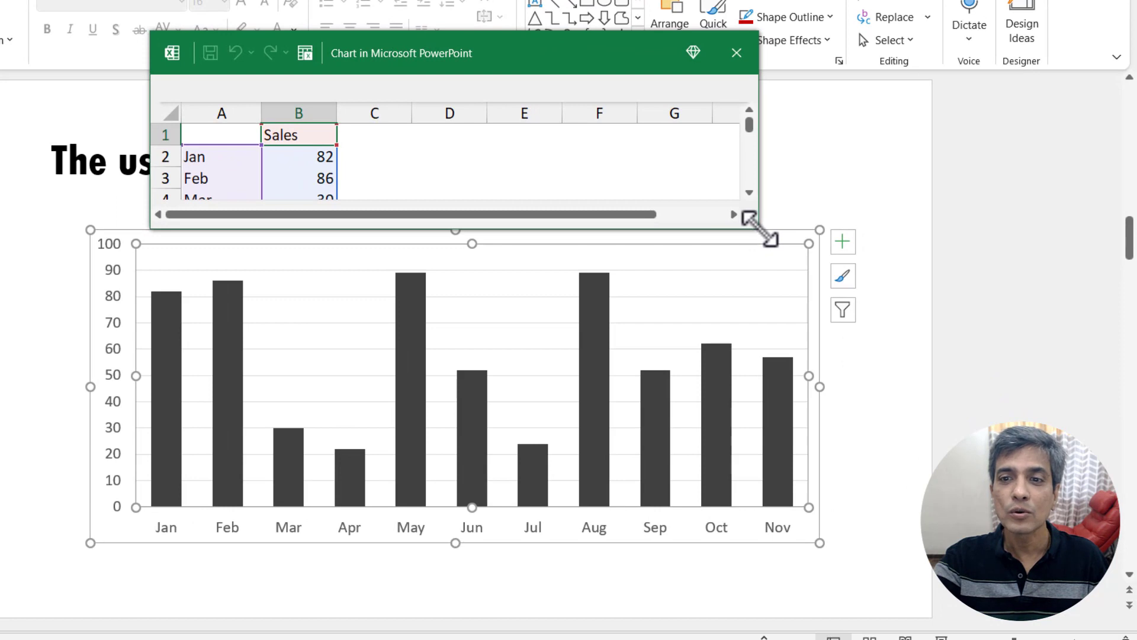
pyautogui.moveTo(750, 219); pyautogui.dragTo(770, 406)
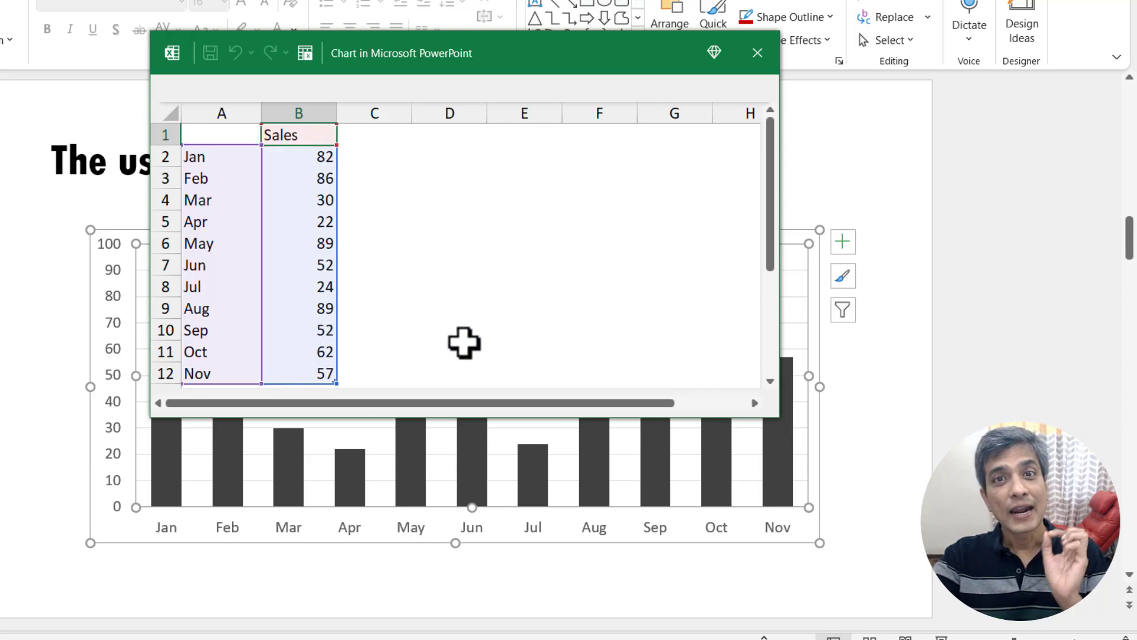
# Step: Add a new series column beside Sales by entering the header Max in cell C1
pyautogui.click(379, 135)
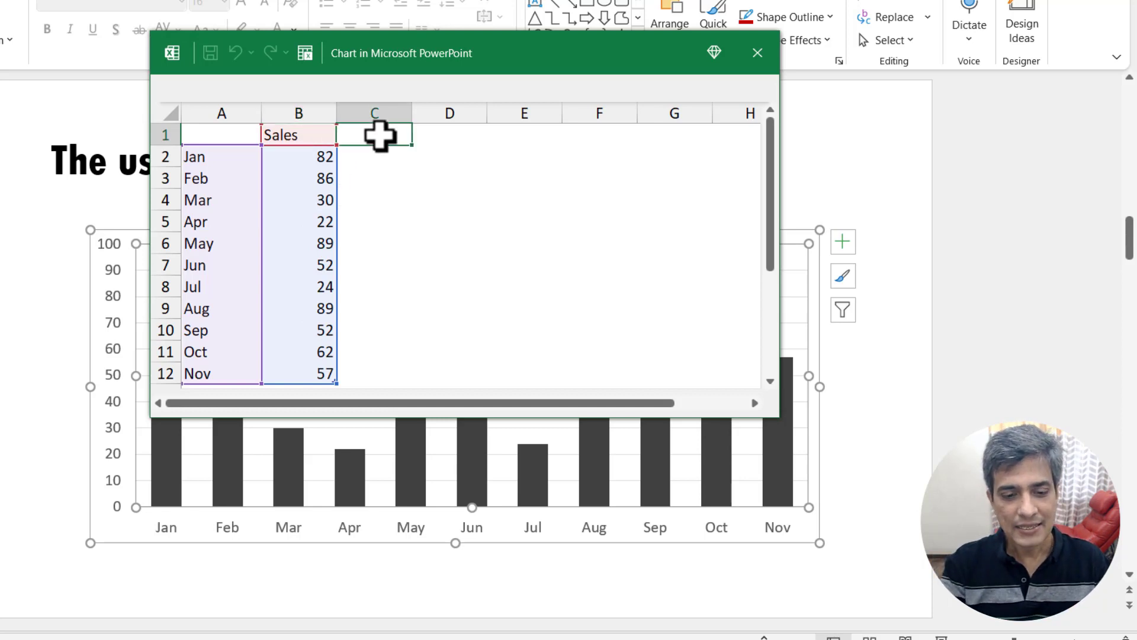
pyautogui.write('Ma')
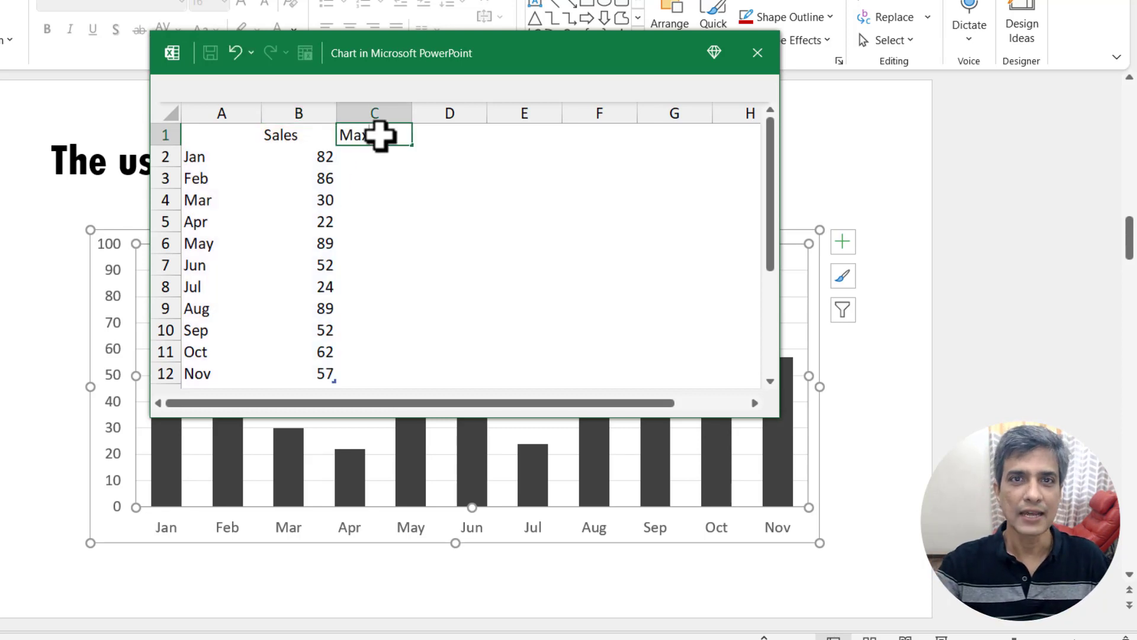
pyautogui.write('x')
pyautogui.press('Return')
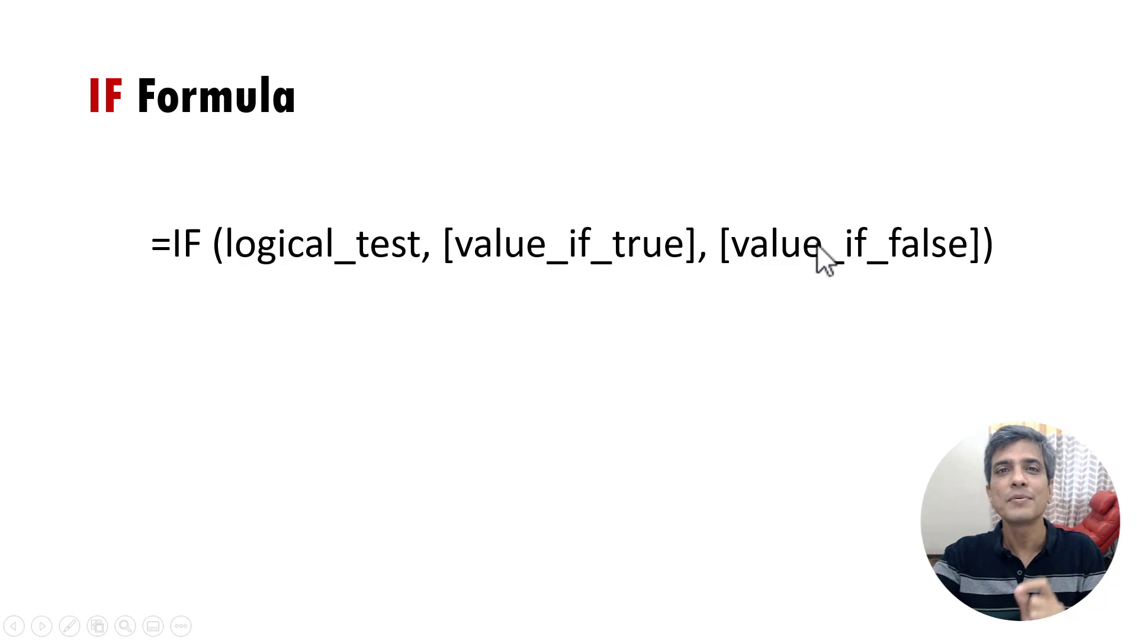
pyautogui.click(798, 319)
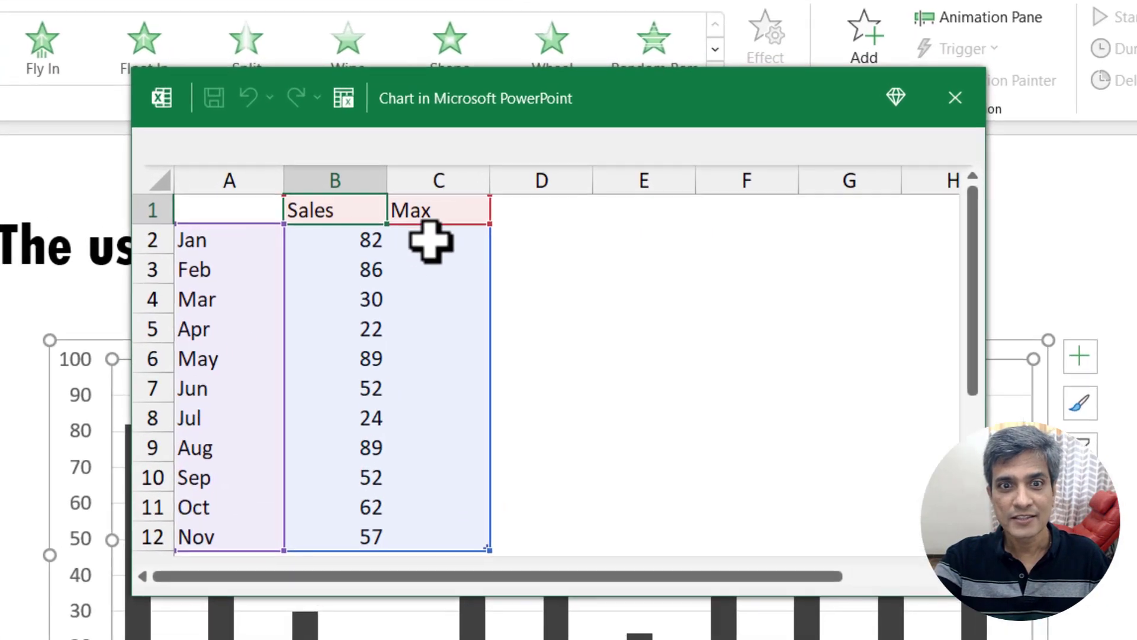
pyautogui.click(423, 240)
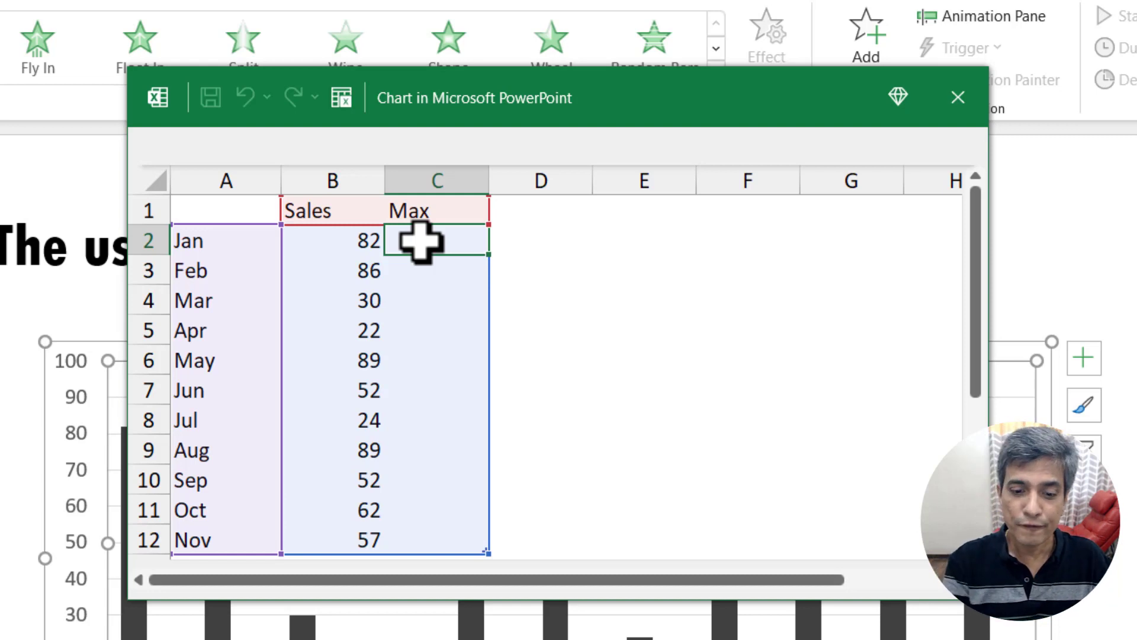
pyautogui.write('=')
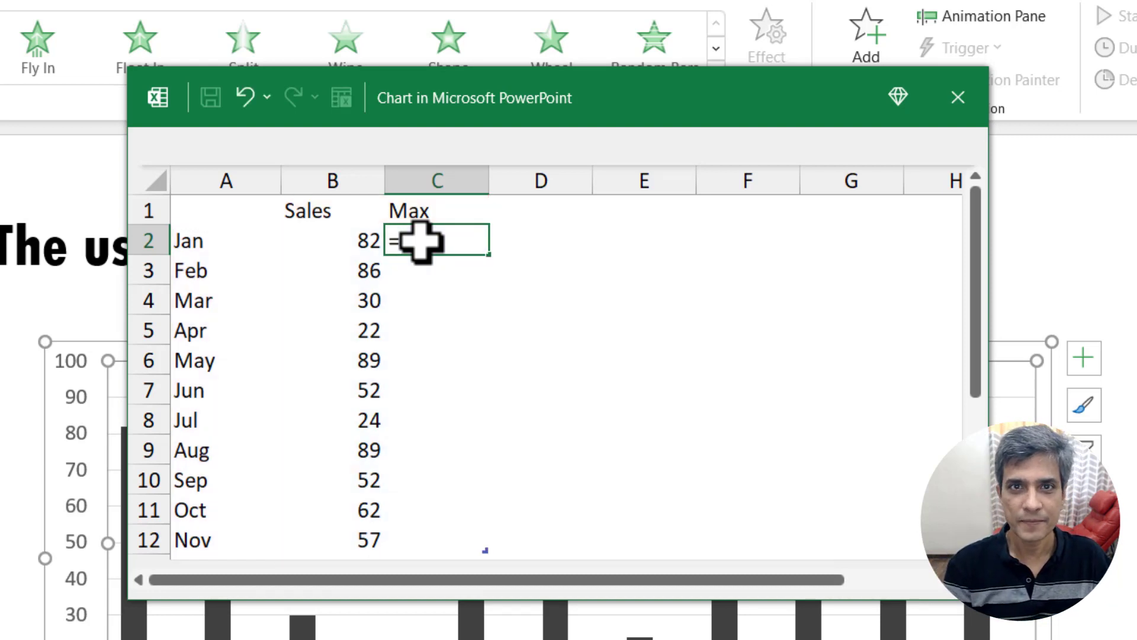
pyautogui.write('if')
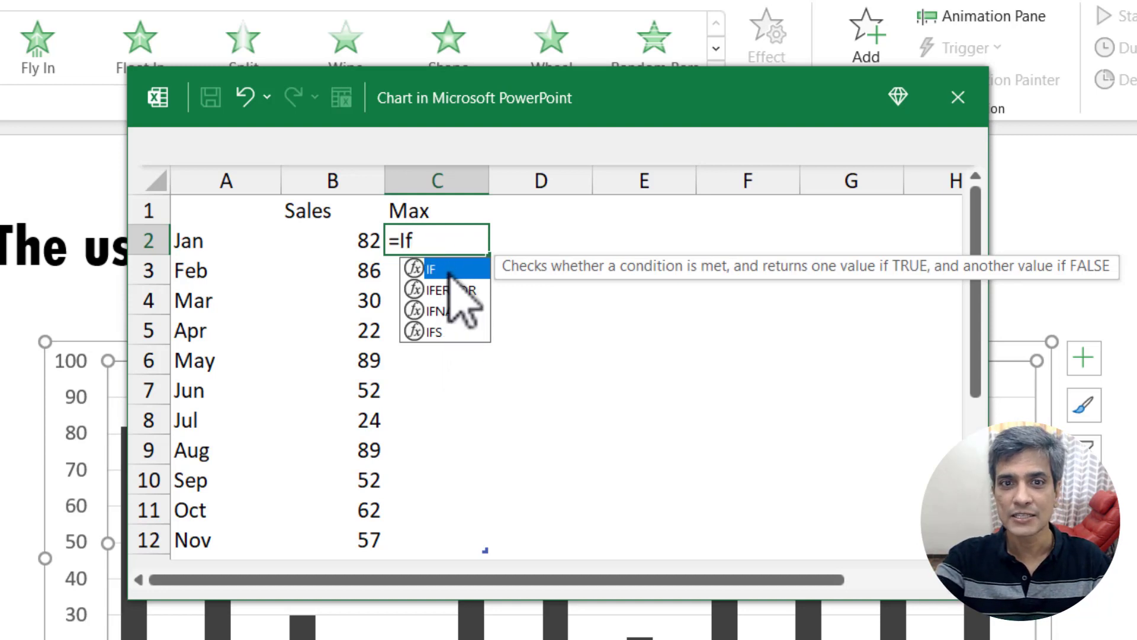
pyautogui.press('Tab')
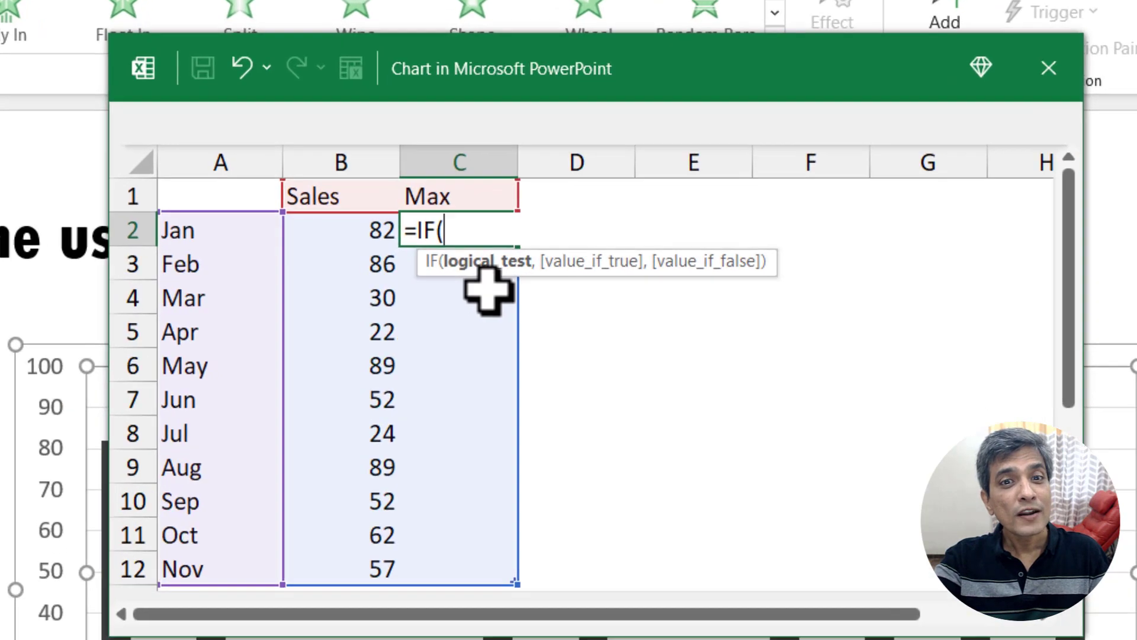
pyautogui.click(372, 231)
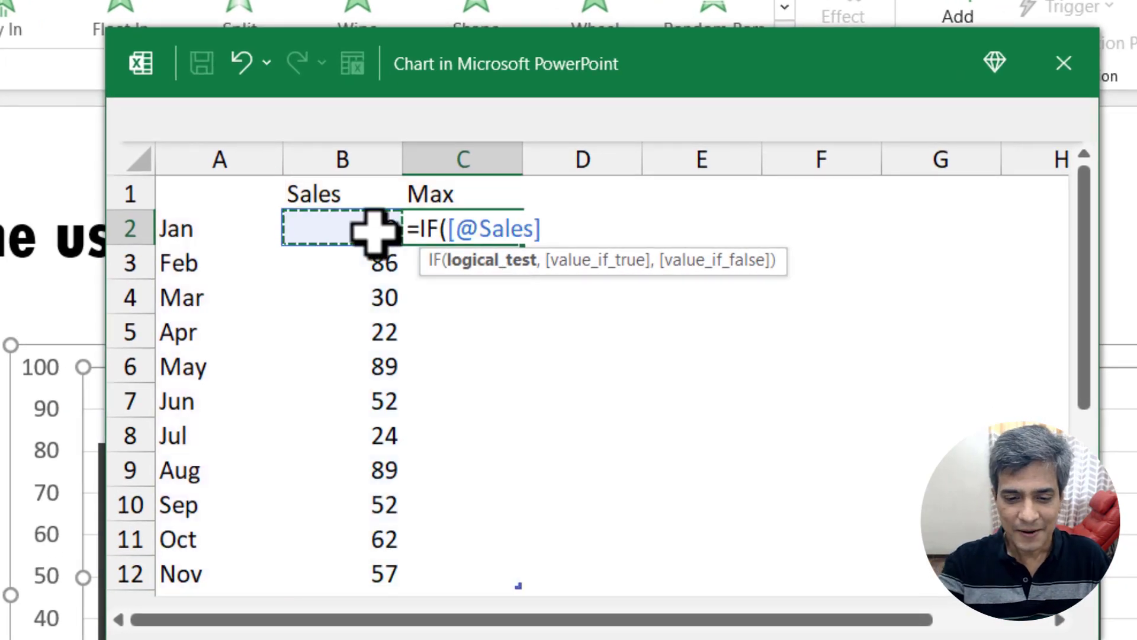
pyautogui.write('=Max')
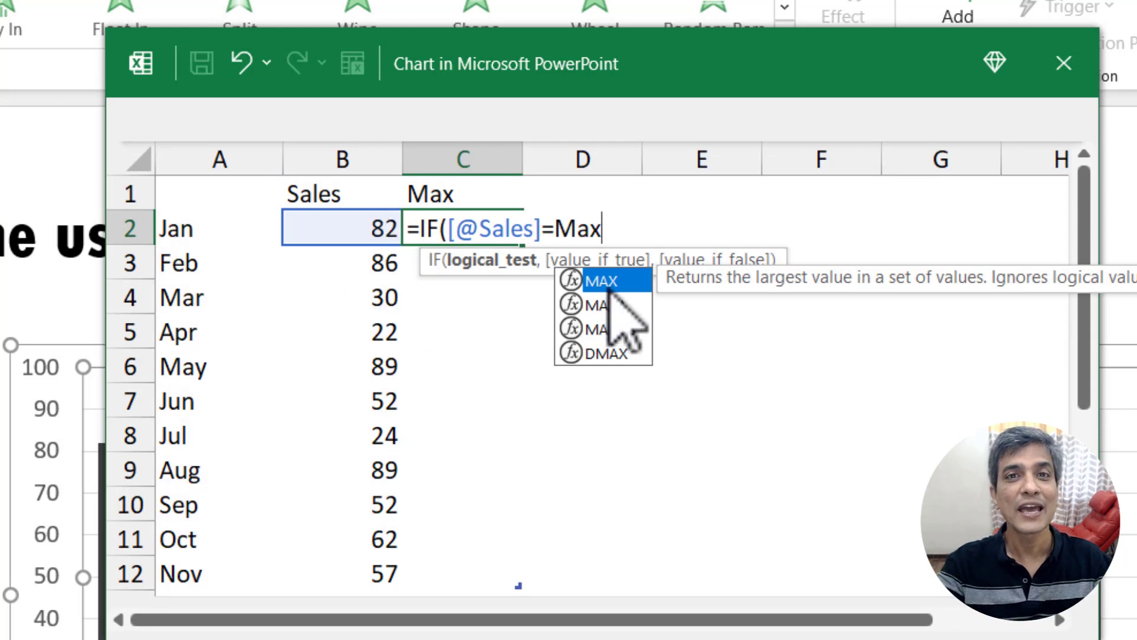
pyautogui.doubleClick(610, 283)
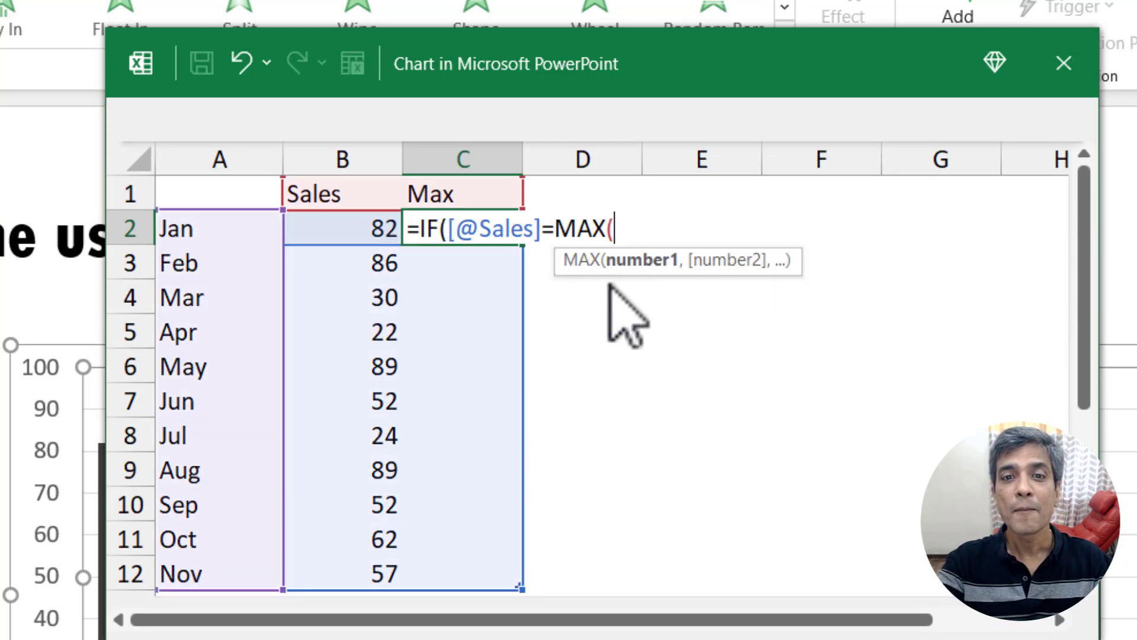
pyautogui.moveTo(376, 229); pyautogui.dragTo(379, 561)
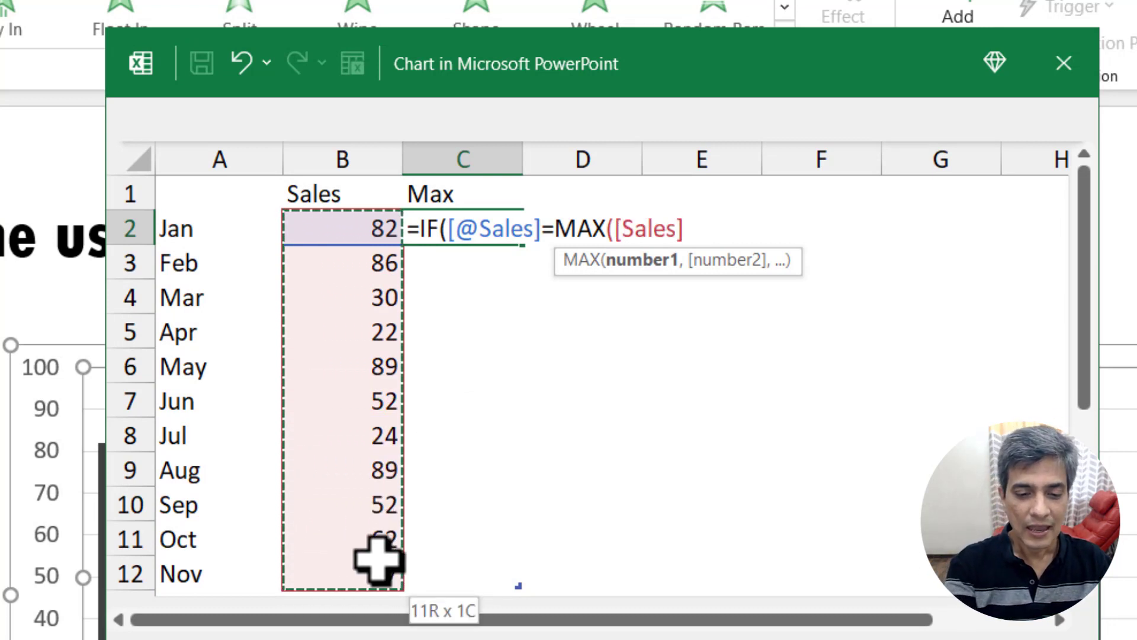
pyautogui.write(')')
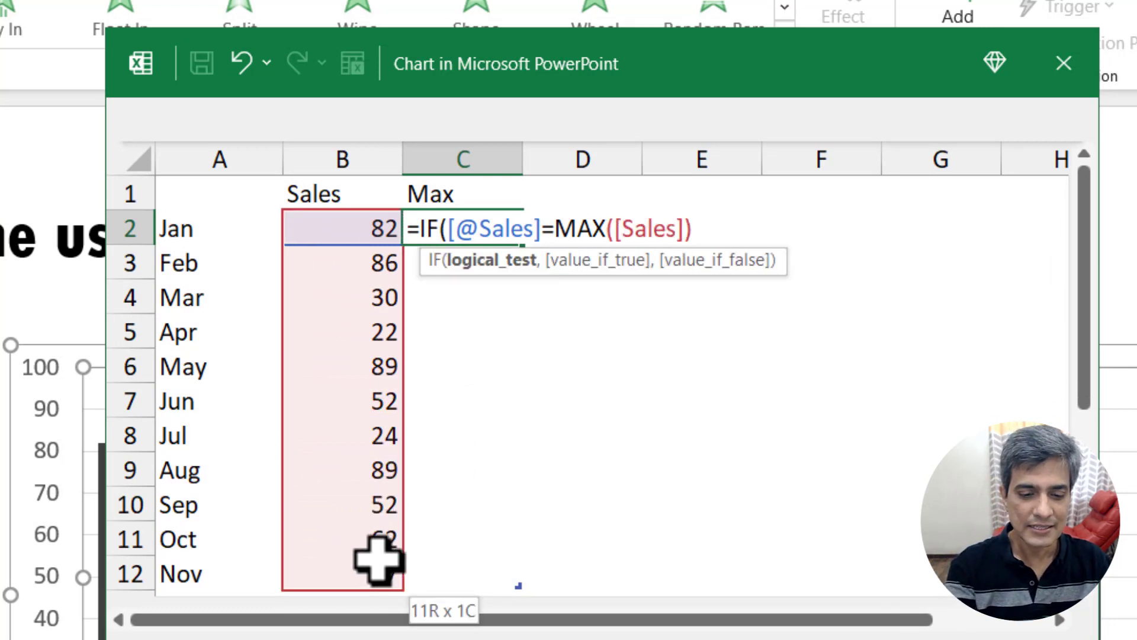
pyautogui.write(',')
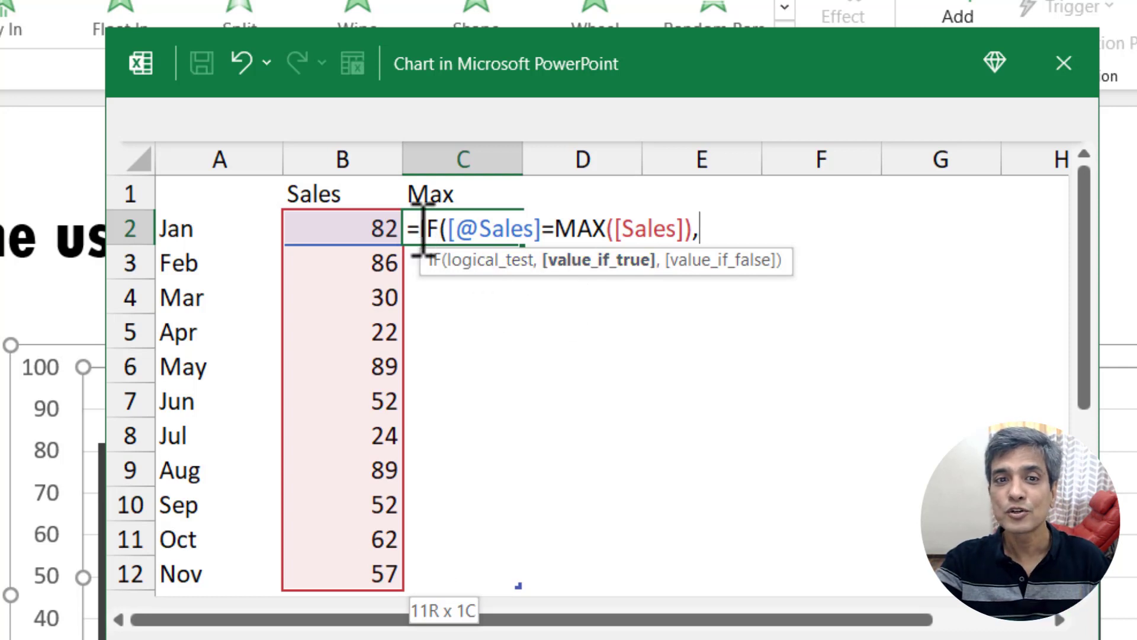
pyautogui.click(351, 228)
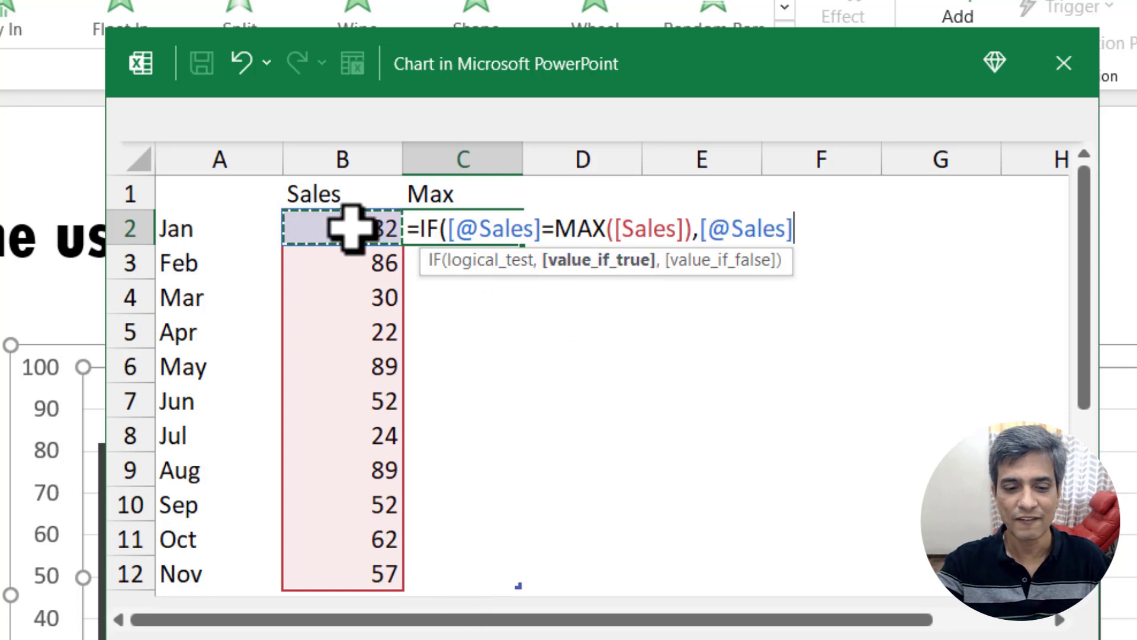
pyautogui.write(',')
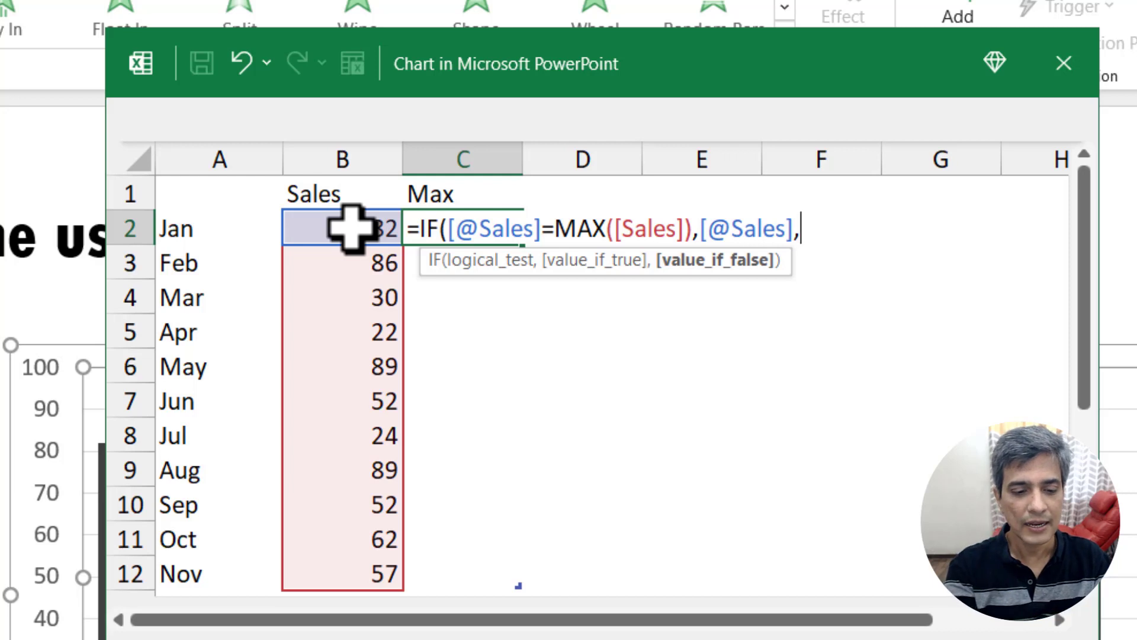
pyautogui.write('NA')
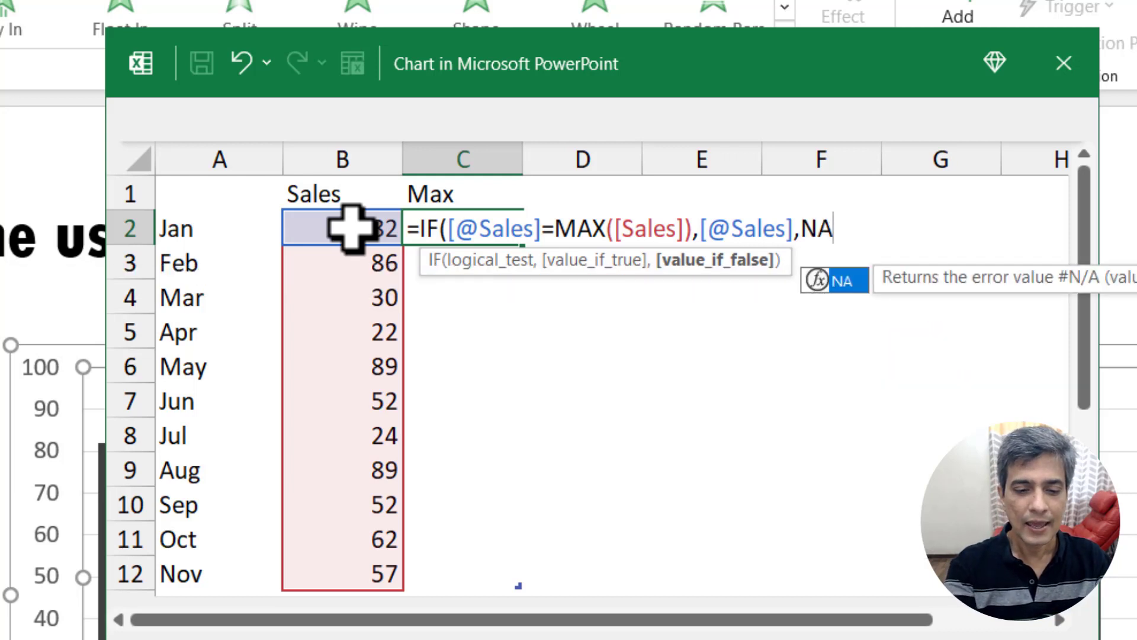
pyautogui.write('()')
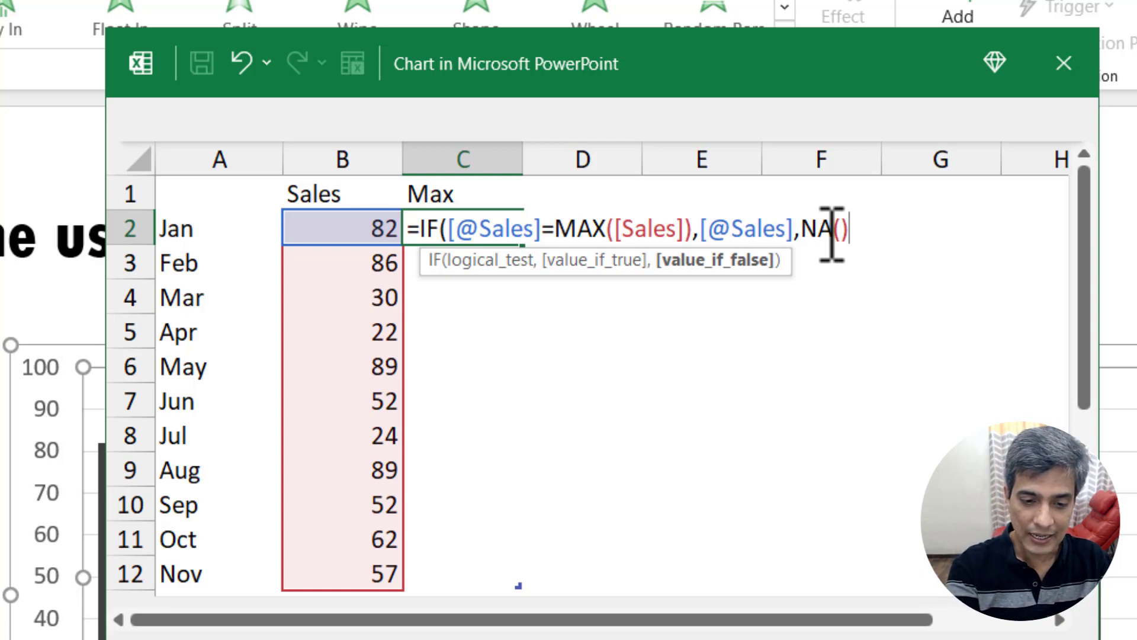
pyautogui.write(')')
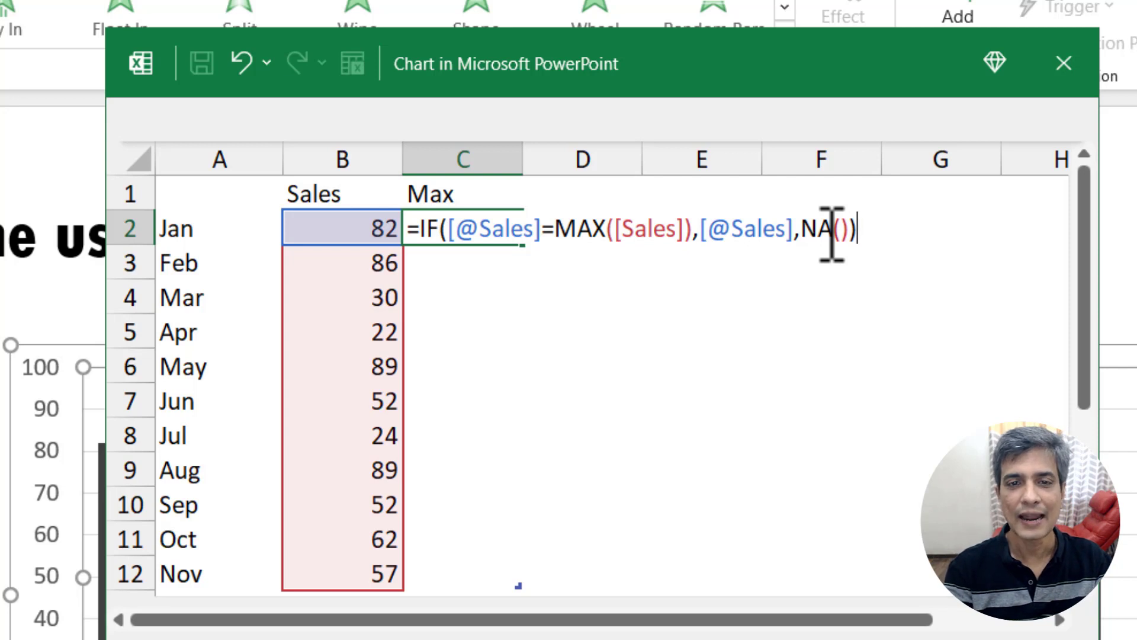
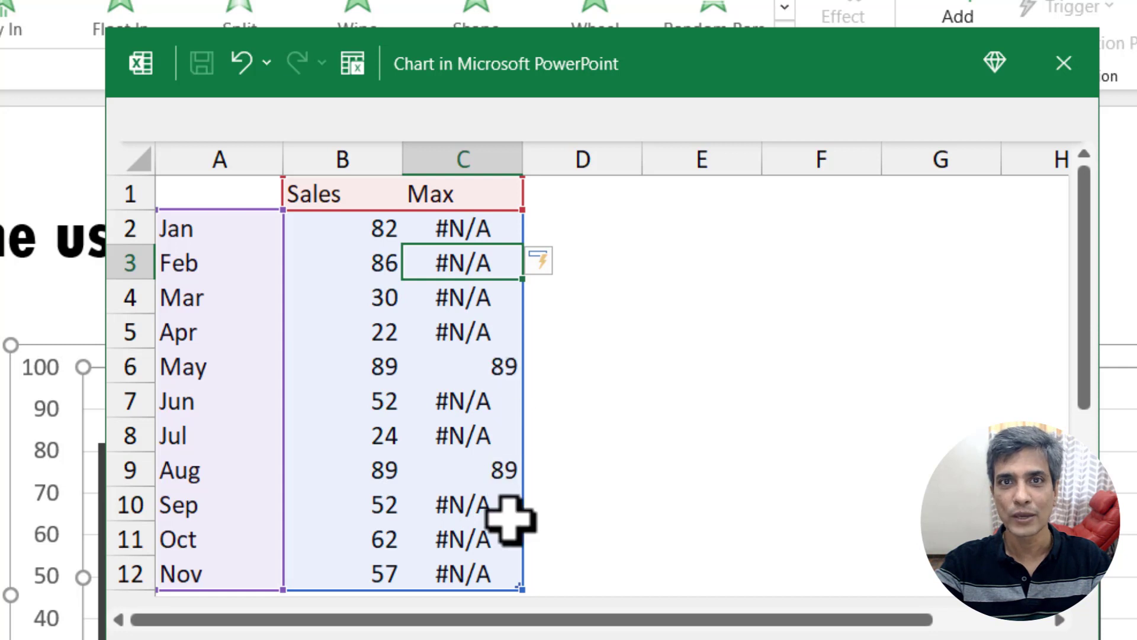
# Step: Set the May sales value in cell B6 to 92
pyautogui.click(380, 367)
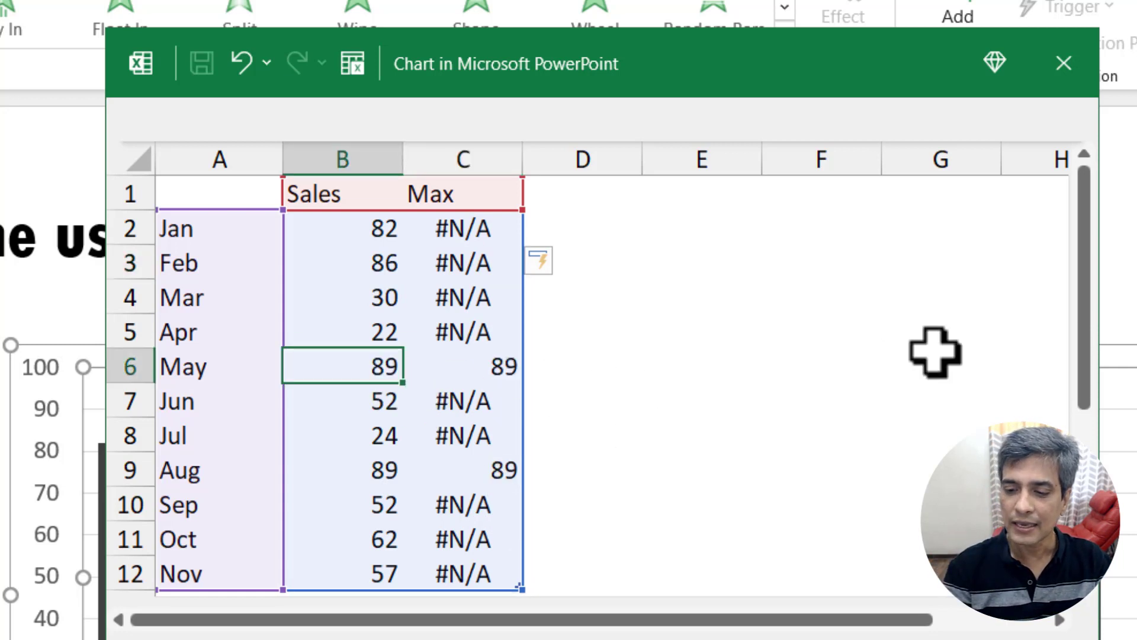
pyautogui.write('92')
pyautogui.press('Return')
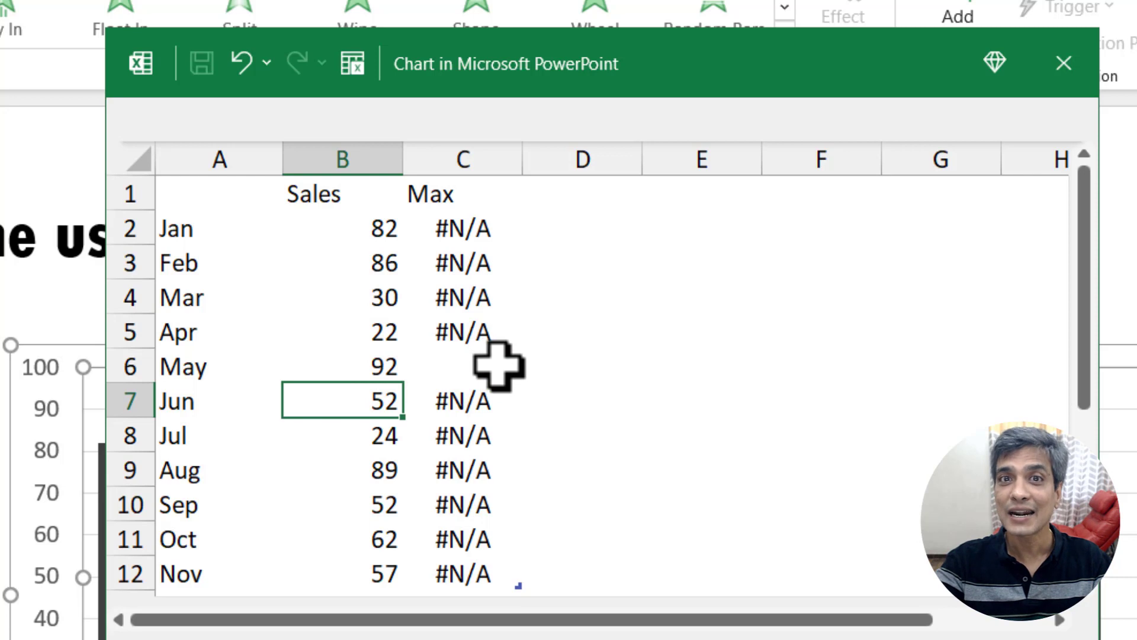
# Step: Add another series column beside Max by entering the header Min in cell D1
pyautogui.click(572, 193)
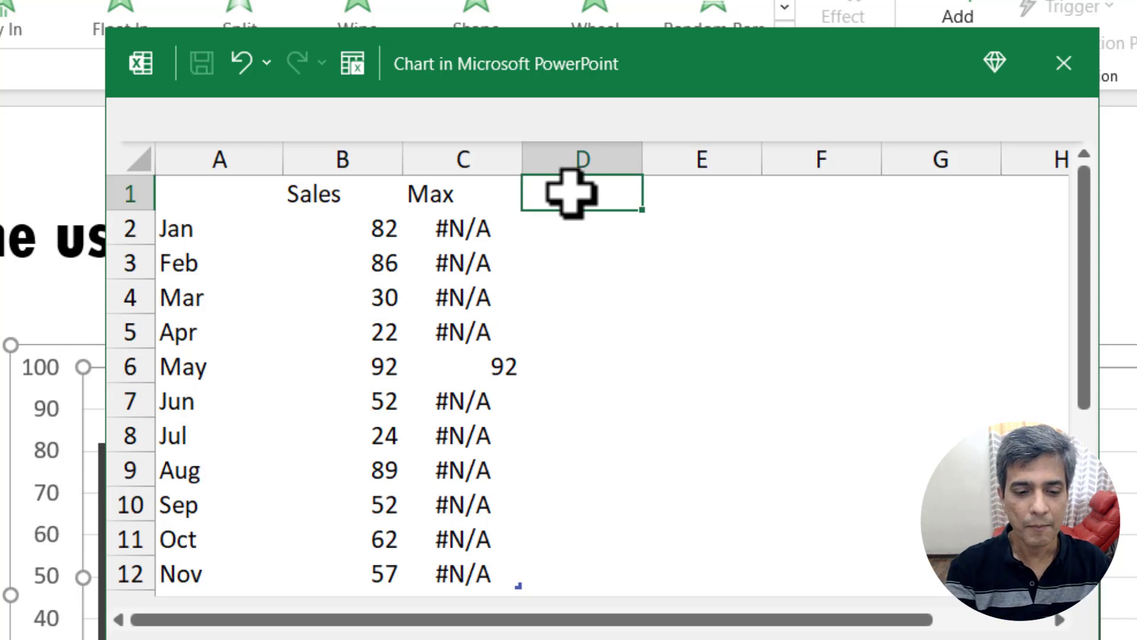
pyautogui.write('Min')
pyautogui.press('Return')
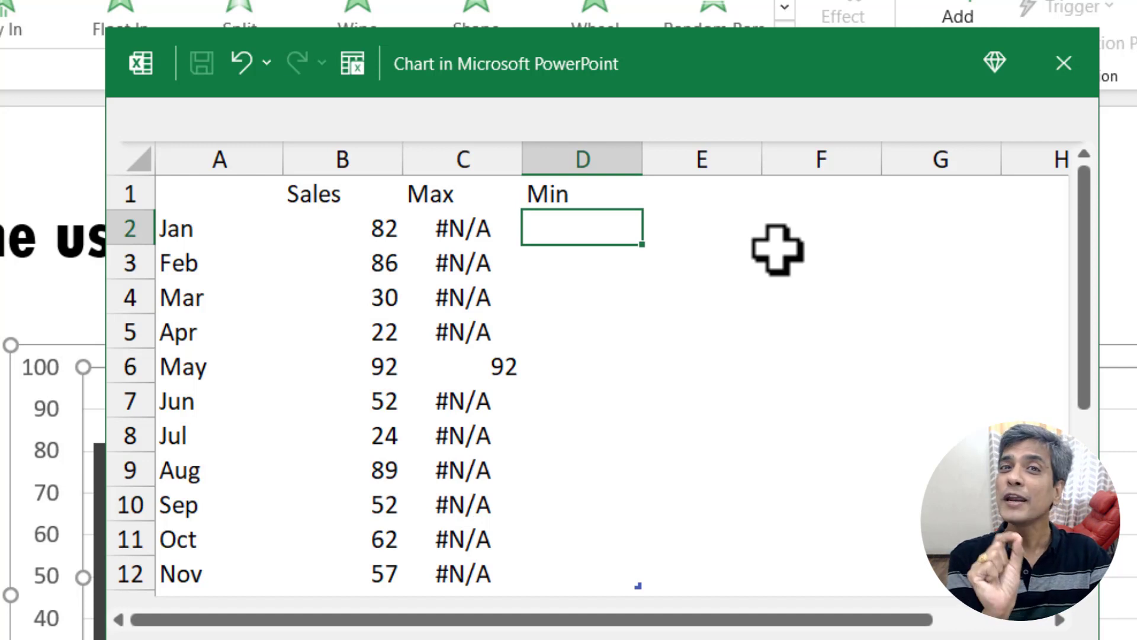
# Step: Copy the Max formula from cell C2 into cell D2 under the Min header
pyautogui.click(452, 229)
pyautogui.rightClick(455, 231)
pyautogui.click(568, 168)
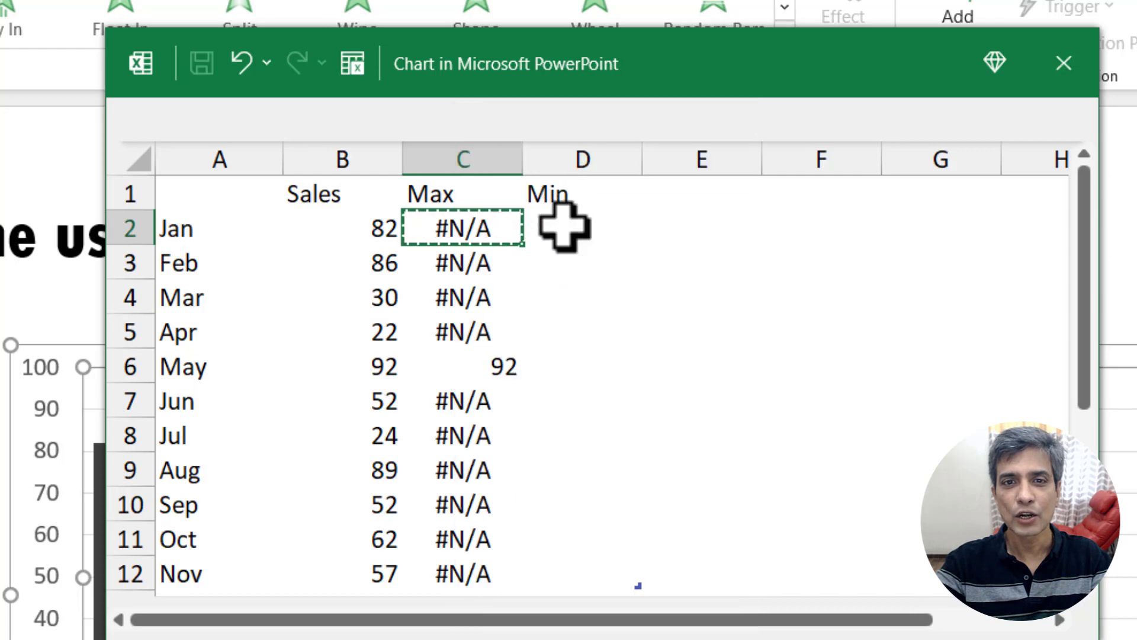
pyautogui.click(562, 231)
pyautogui.rightClick(562, 231)
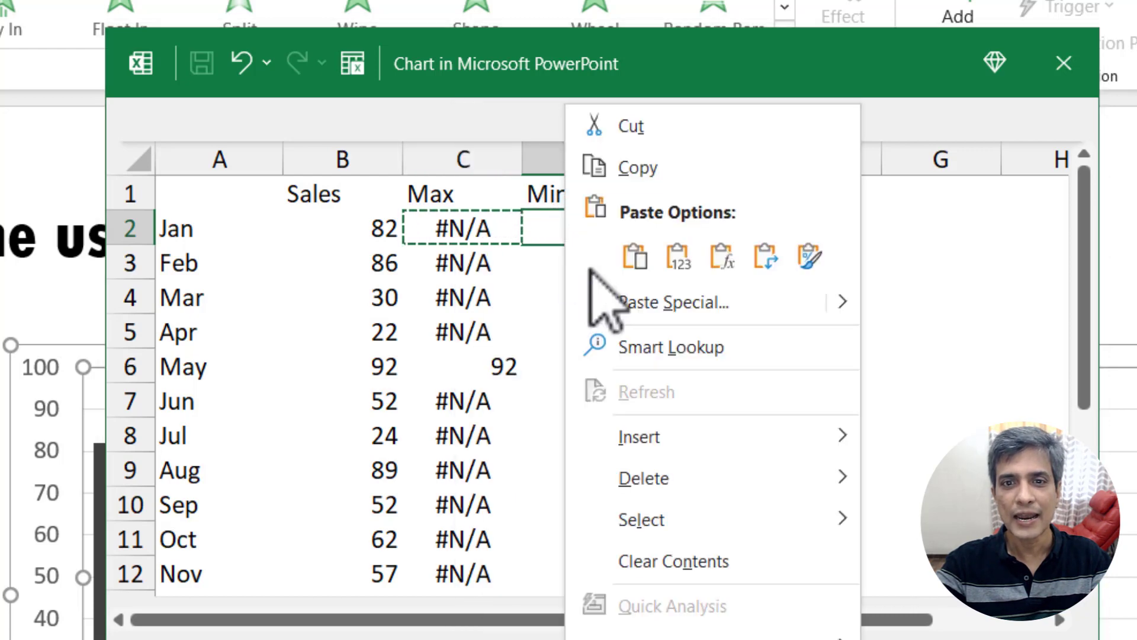
pyautogui.click(636, 256)
pyautogui.doubleClick(601, 233)
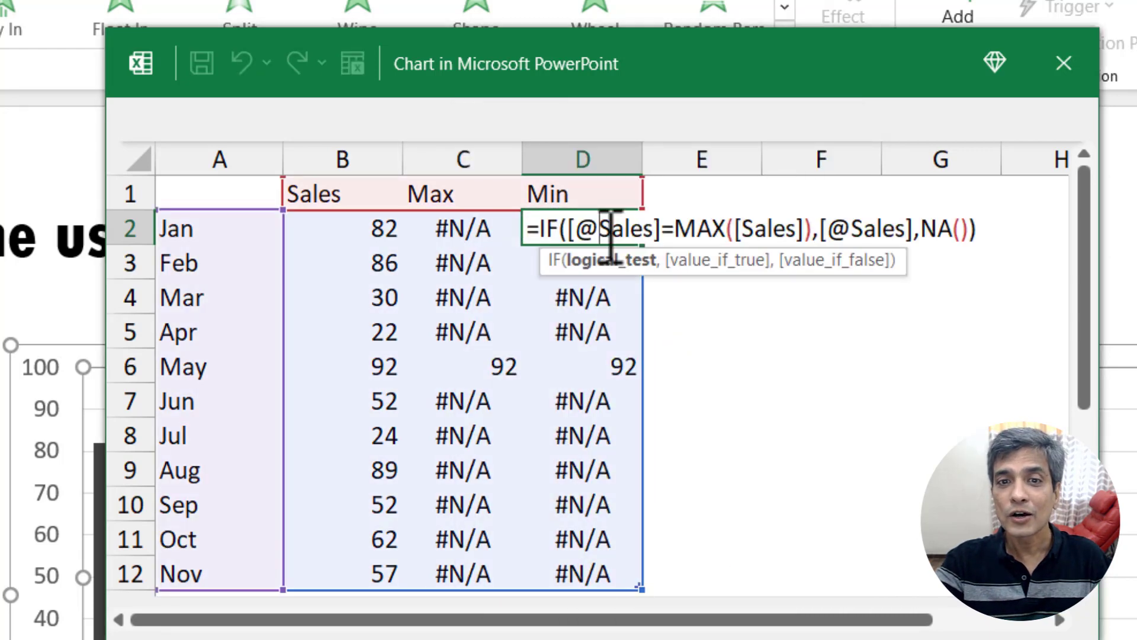
pyautogui.click(728, 228)
pyautogui.press('BackSpace')
pyautogui.press('BackSpace')
pyautogui.press('BackSpace')
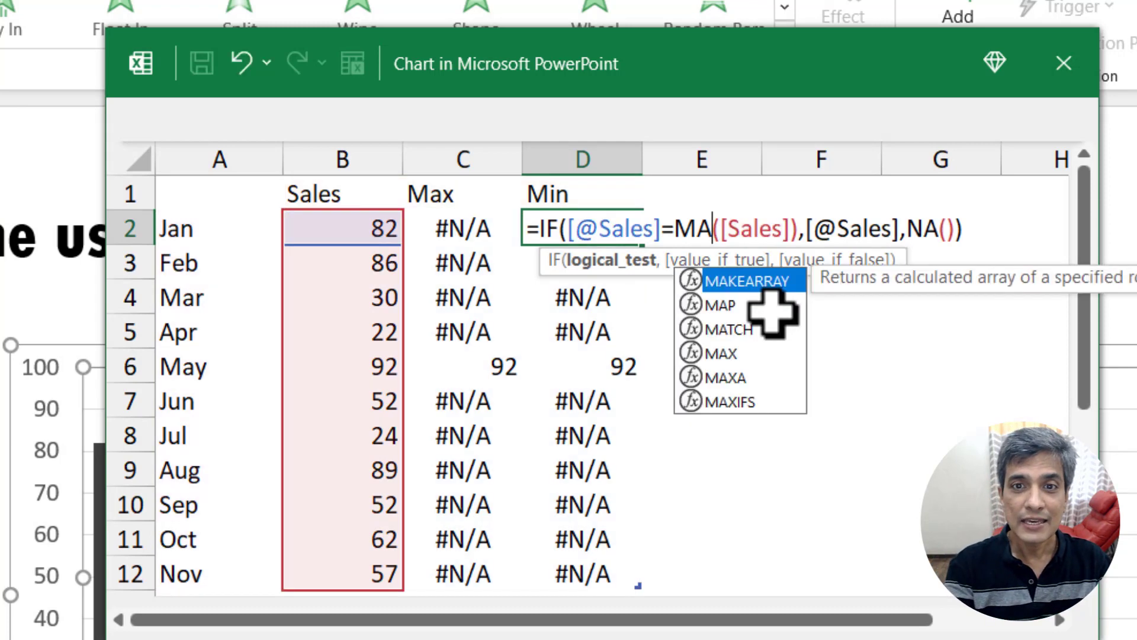
pyautogui.write('MIN')
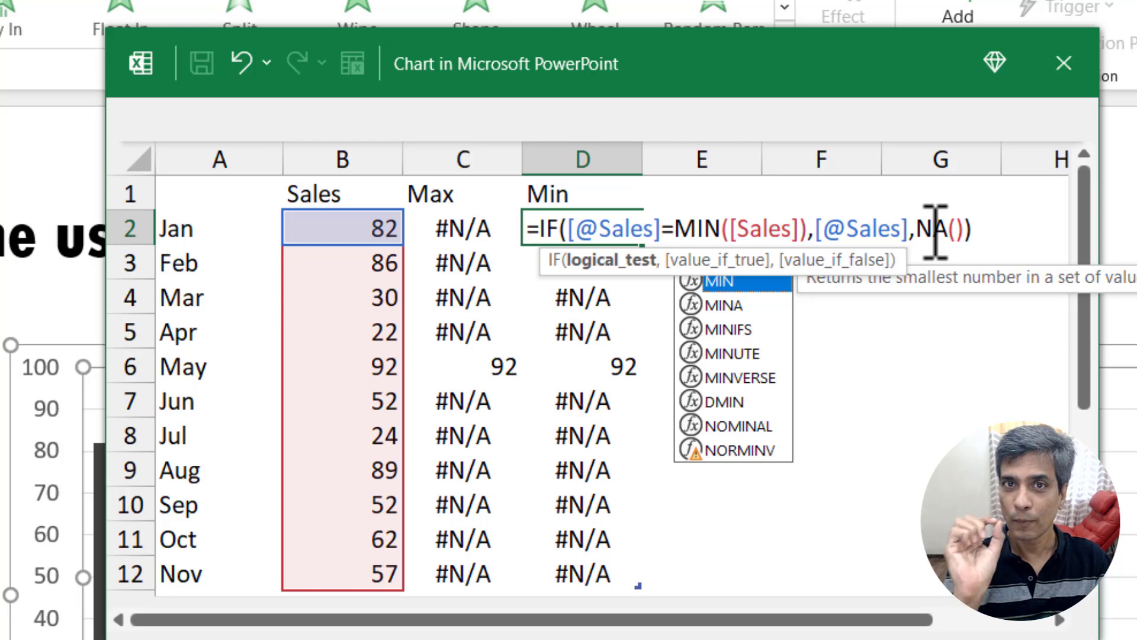
pyautogui.press('Return')
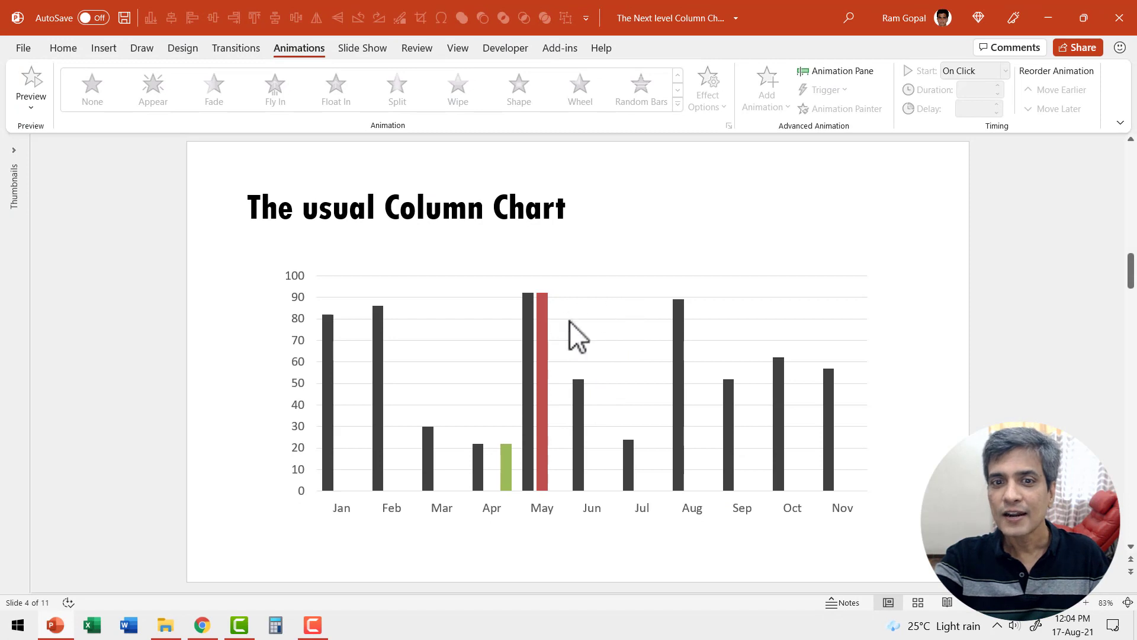
# Step: Fill the Max series column at May with the standard green color
pyautogui.moveTo(546, 306)
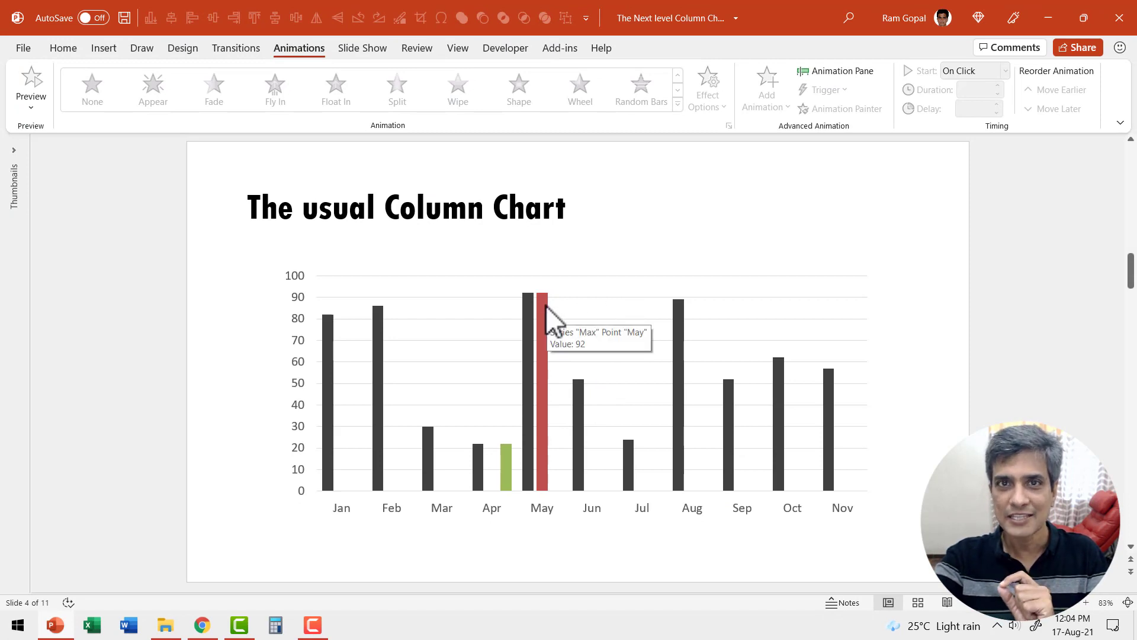
pyautogui.moveTo(504, 479)
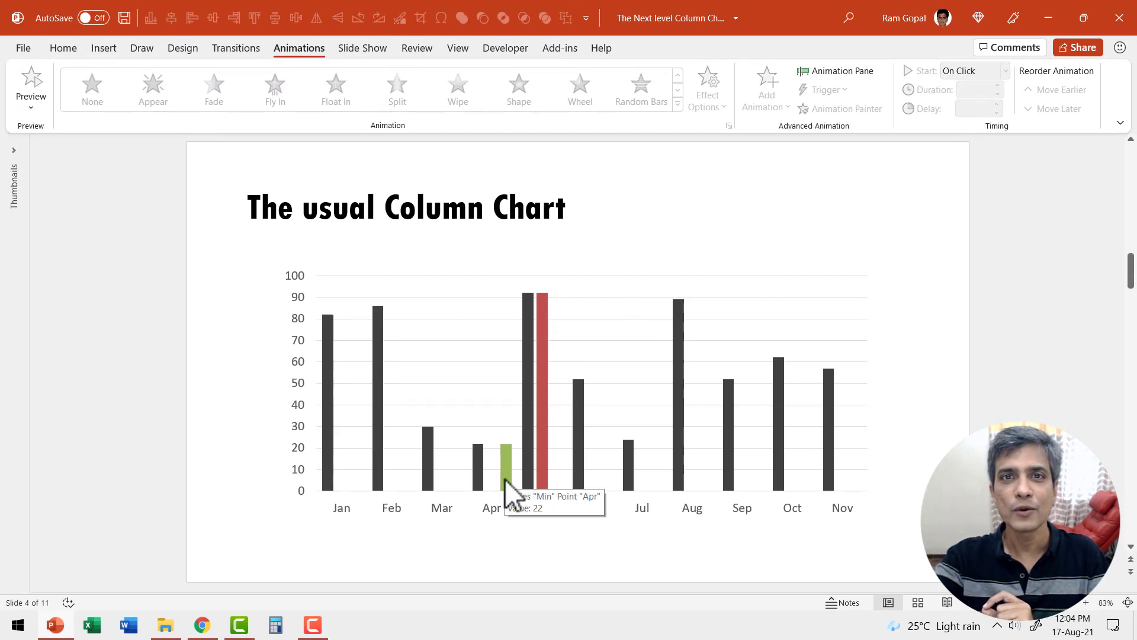
pyautogui.moveTo(545, 336)
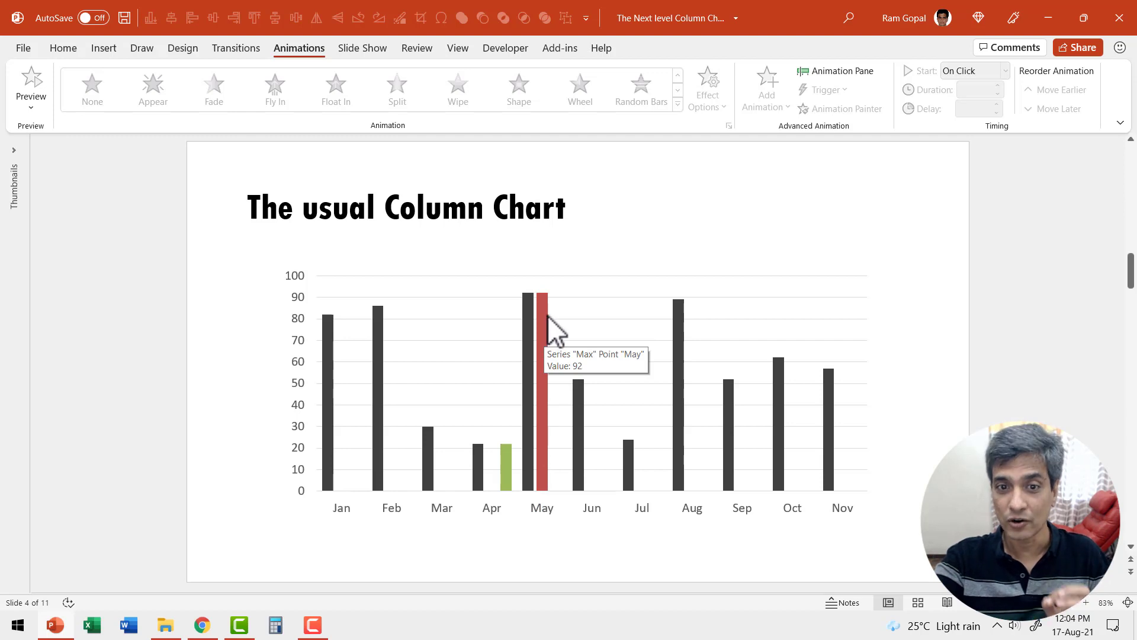
pyautogui.click(547, 316)
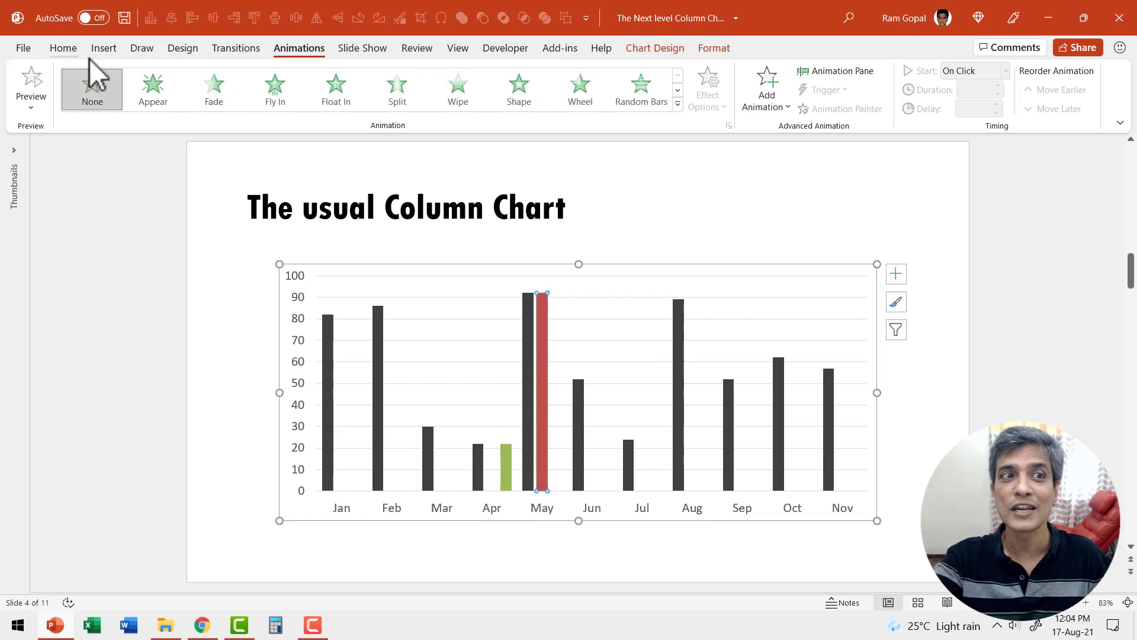
pyautogui.click(70, 50)
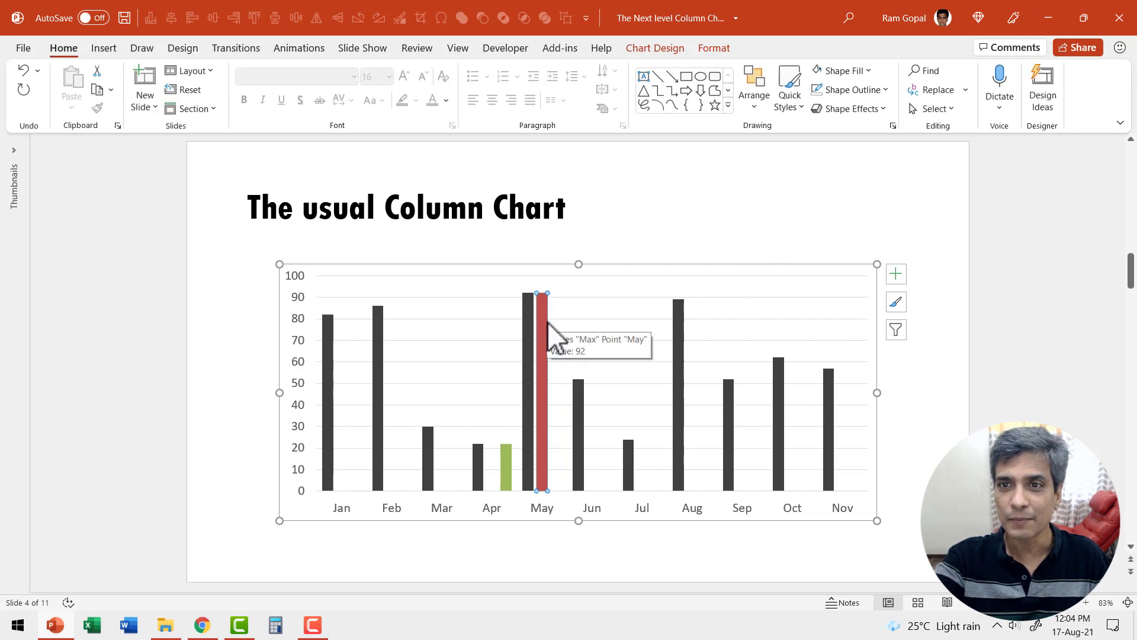
pyautogui.click(848, 69)
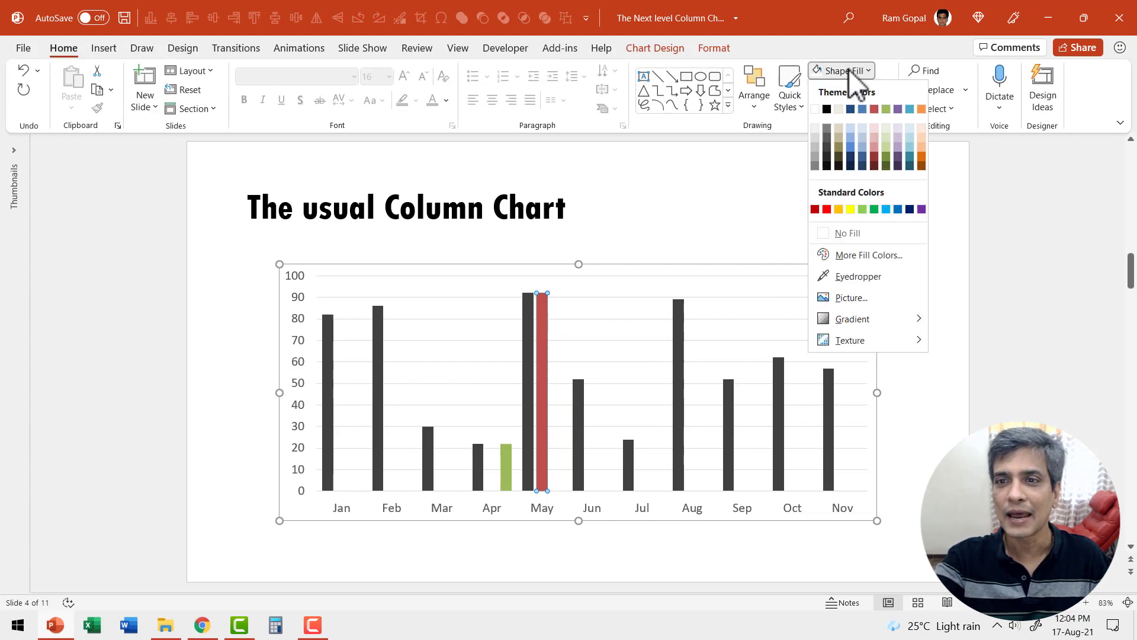
pyautogui.click(874, 209)
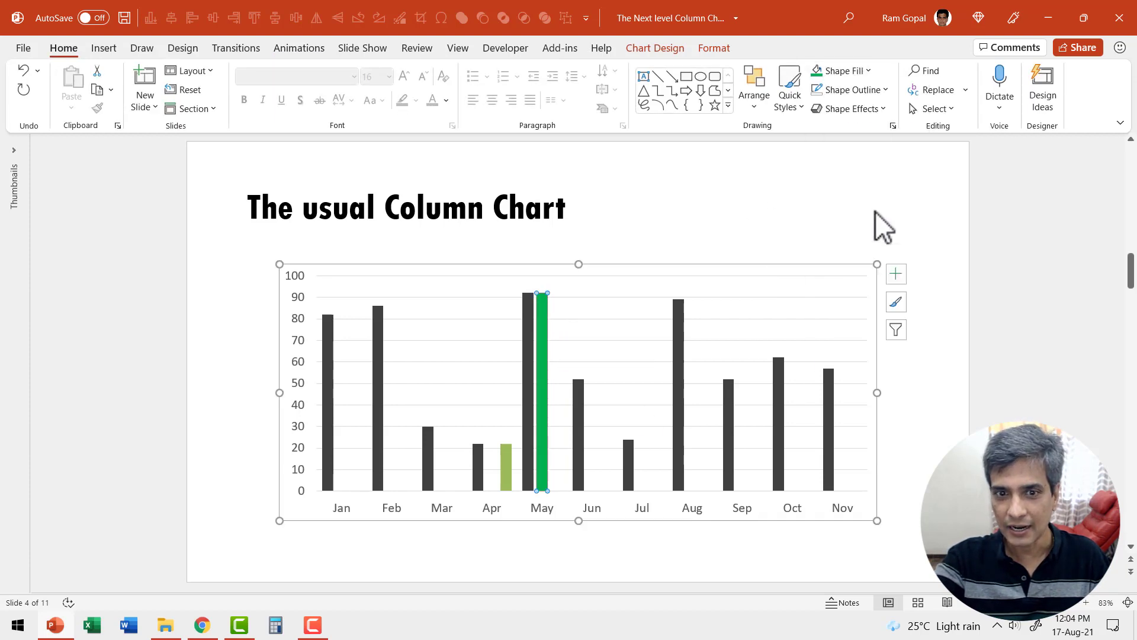
# Step: Fill the Min series column at April with the standard dark red color
pyautogui.click(507, 474)
pyautogui.click(862, 72)
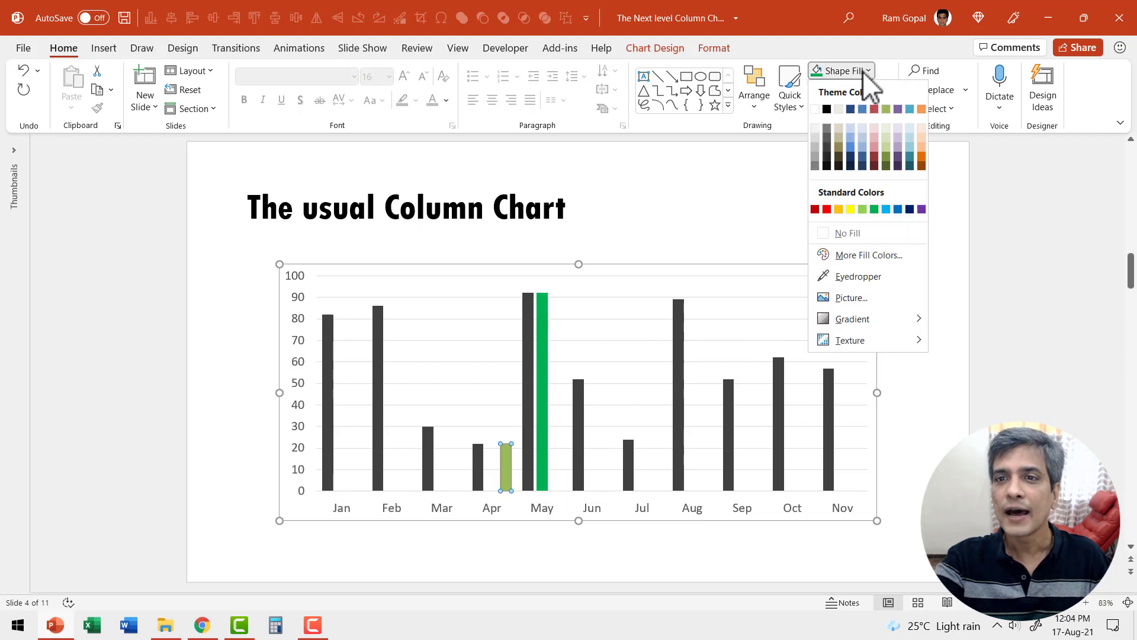
pyautogui.click(815, 209)
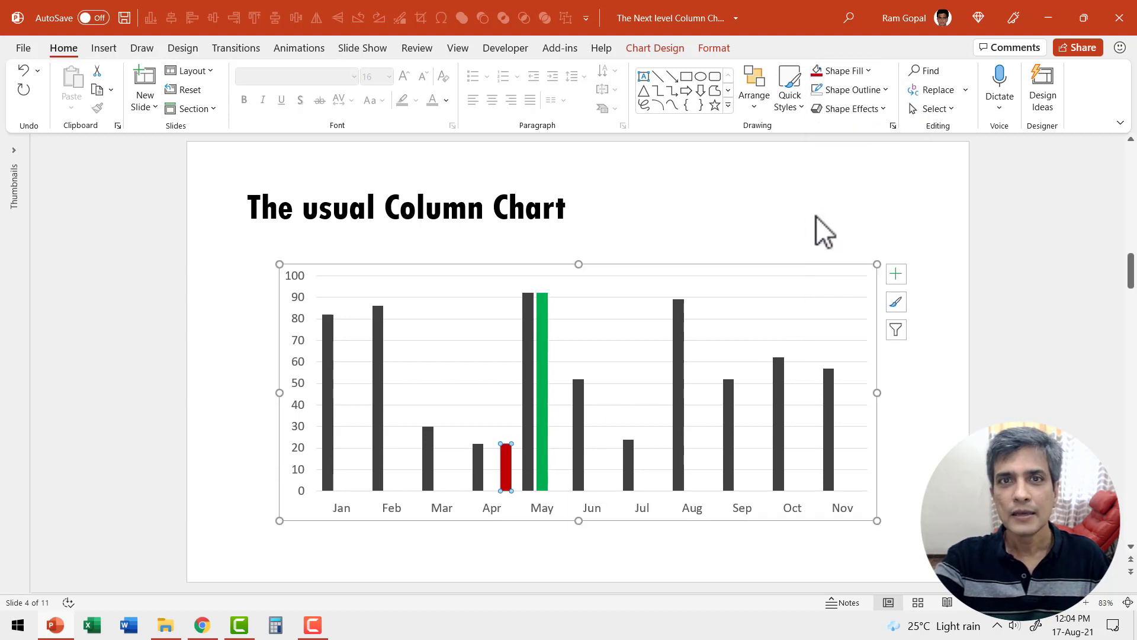
pyautogui.press('Escape')
# Step: Format the data series with a series overlap of 100% and a gap width of 102%
pyautogui.click(547, 308)
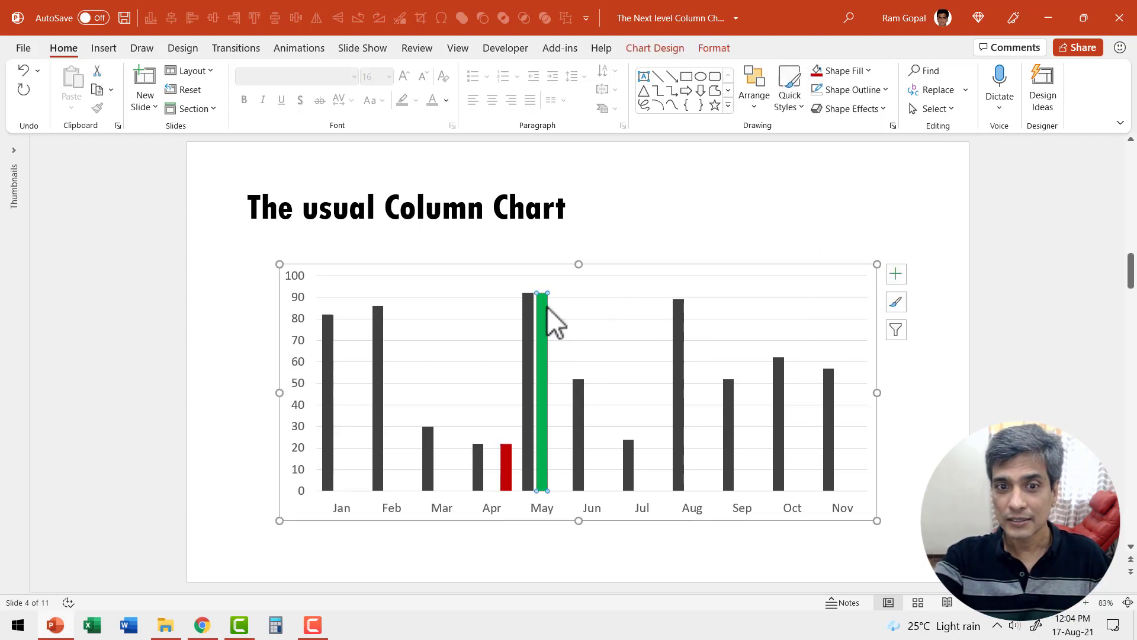
pyautogui.rightClick(547, 308)
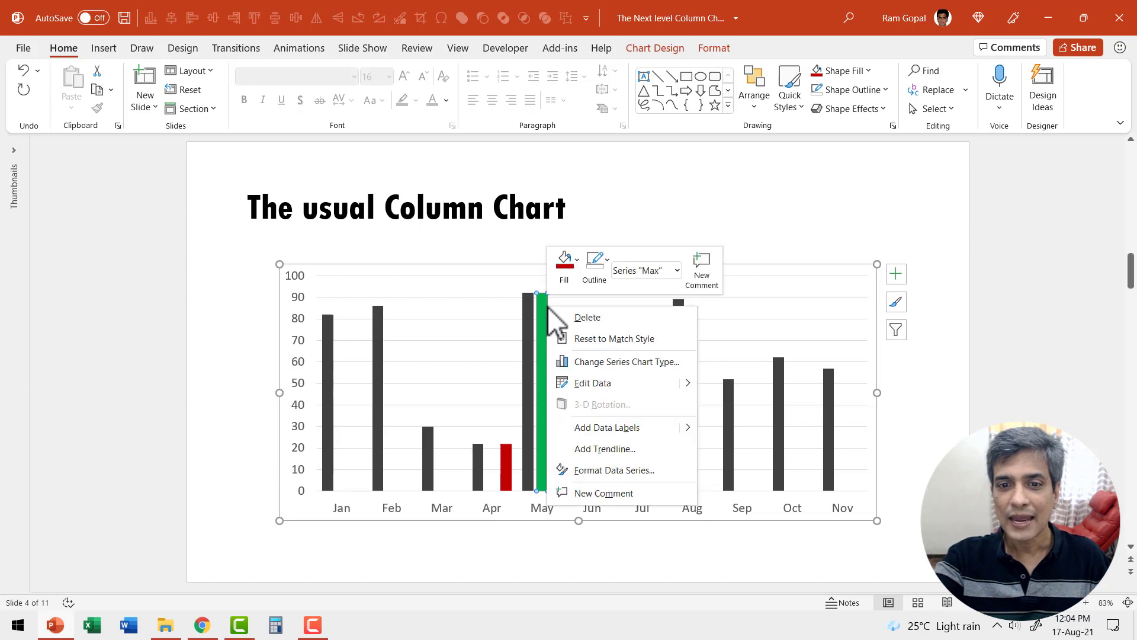
pyautogui.click(625, 470)
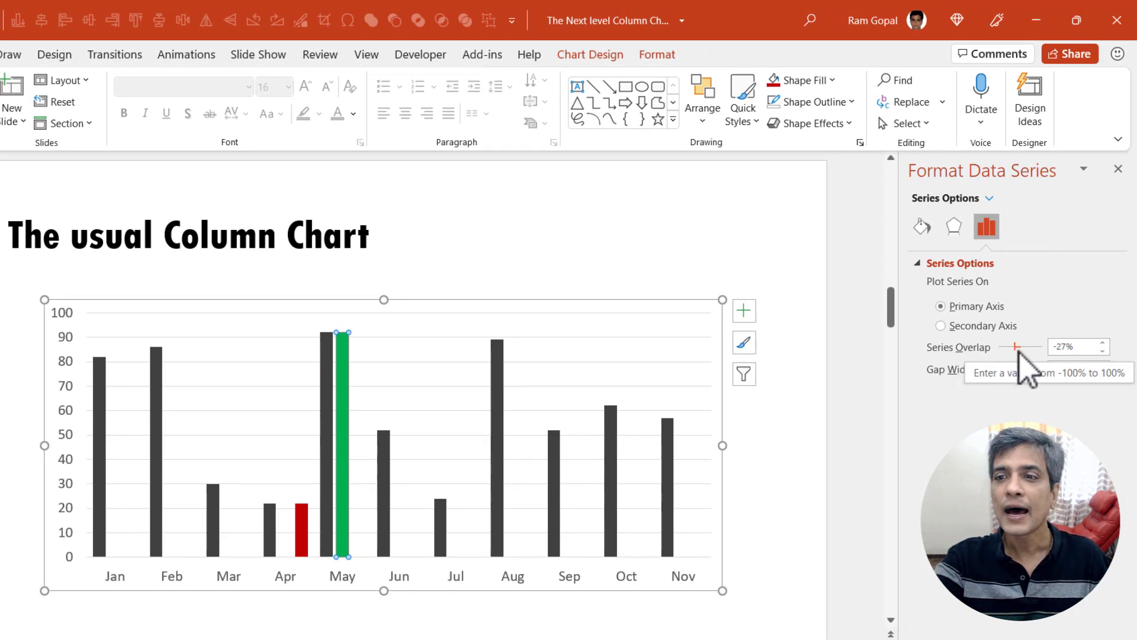
pyautogui.moveTo(1017, 348); pyautogui.dragTo(1051, 354)
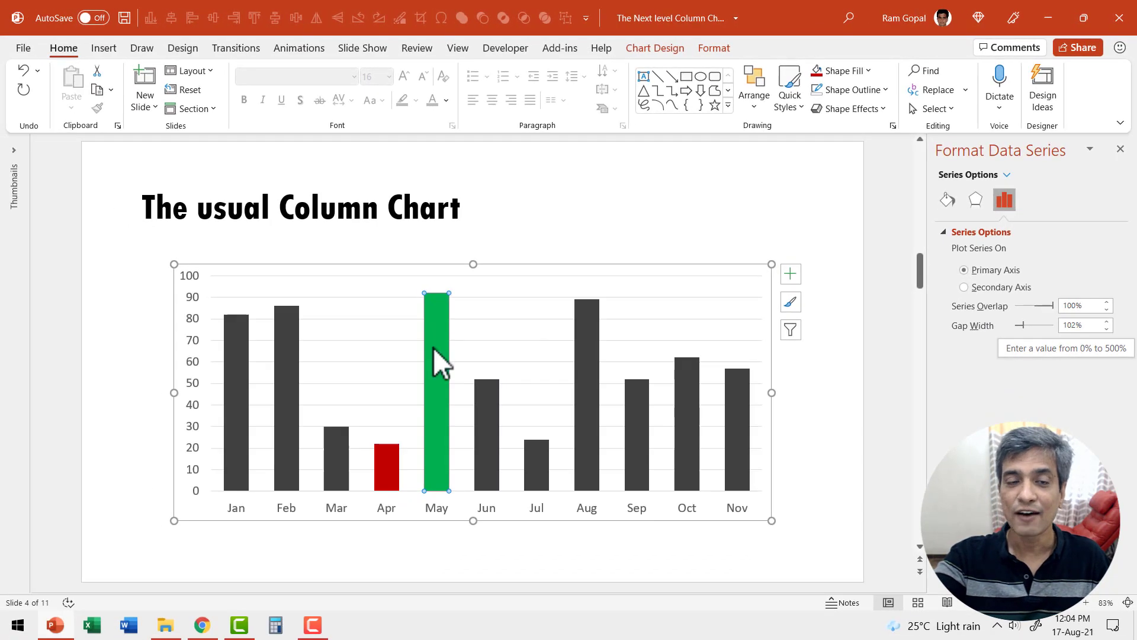
# Step: Add data labels to the green Max series and enlarge their font size to 20
pyautogui.moveTo(355, 351)
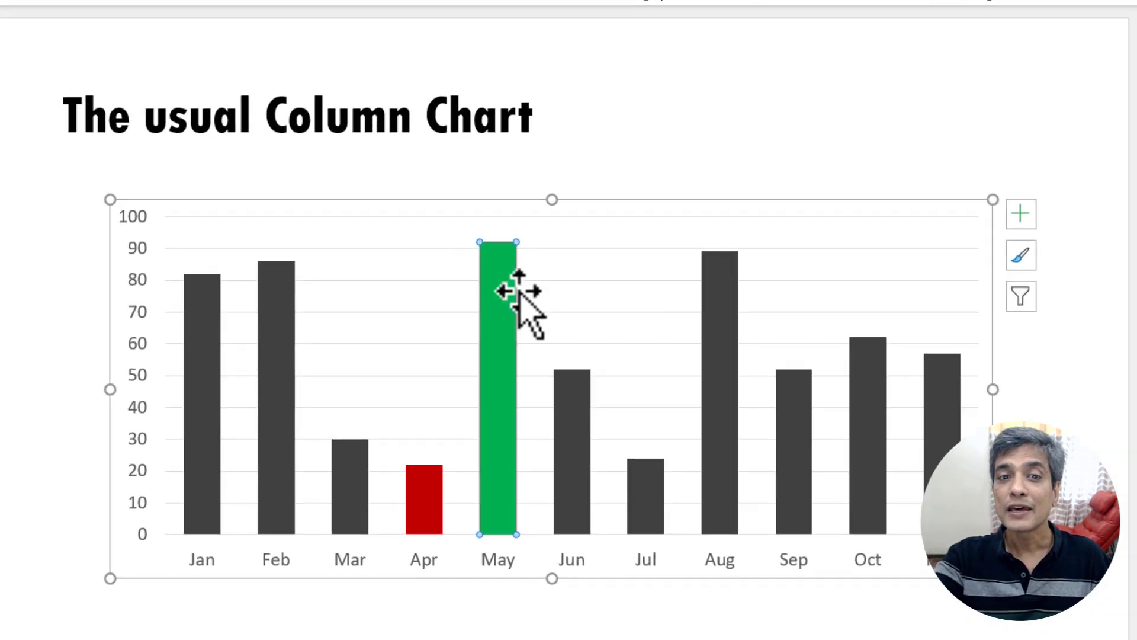
pyautogui.rightClick(514, 294)
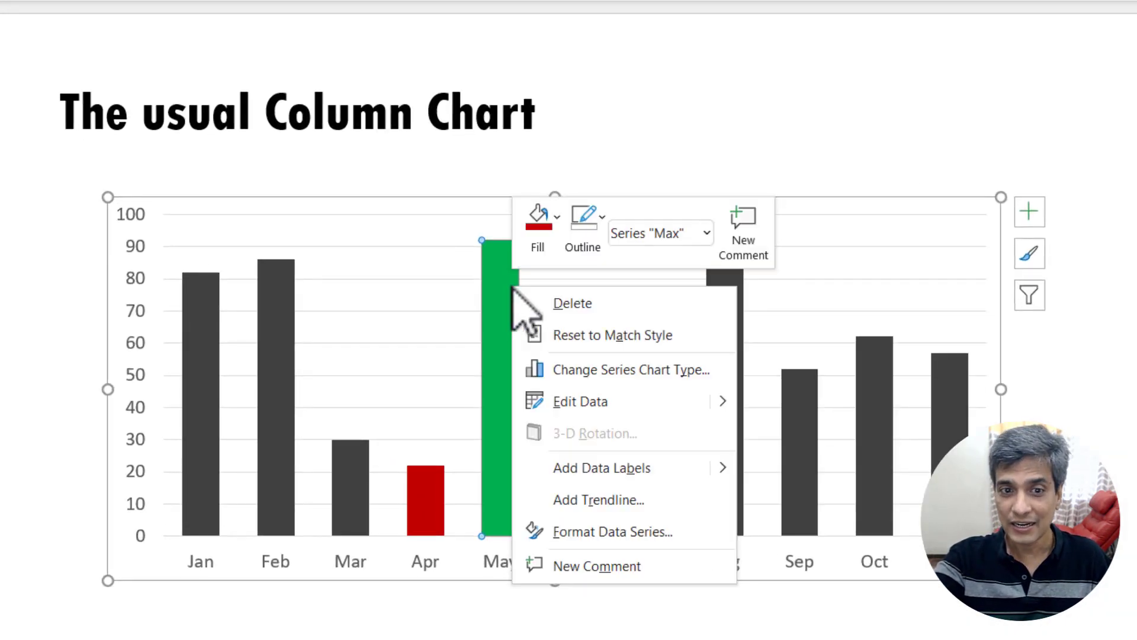
pyautogui.click(604, 467)
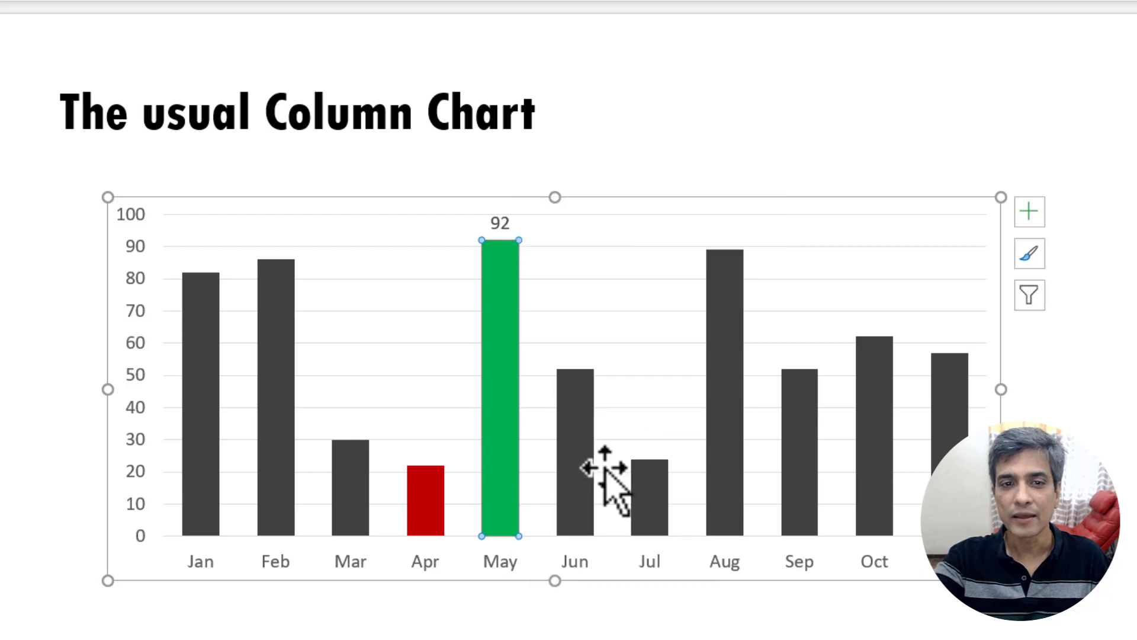
pyautogui.doubleClick(514, 225)
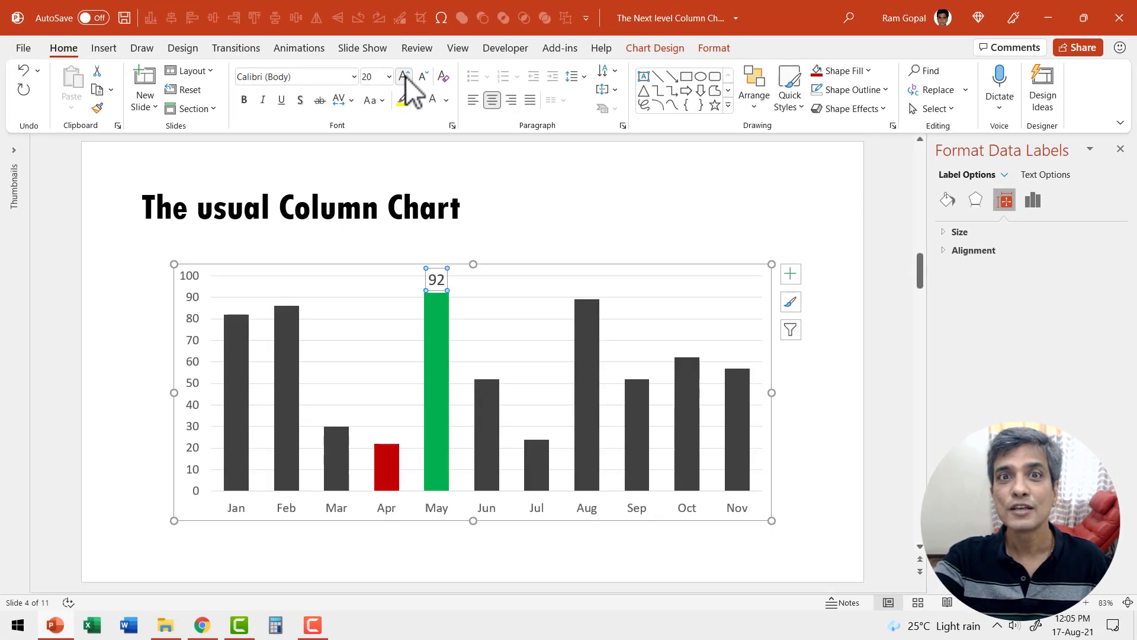
# Step: Add data labels to the red Min series and enlarge their font size to 20
pyautogui.rightClick(393, 468)
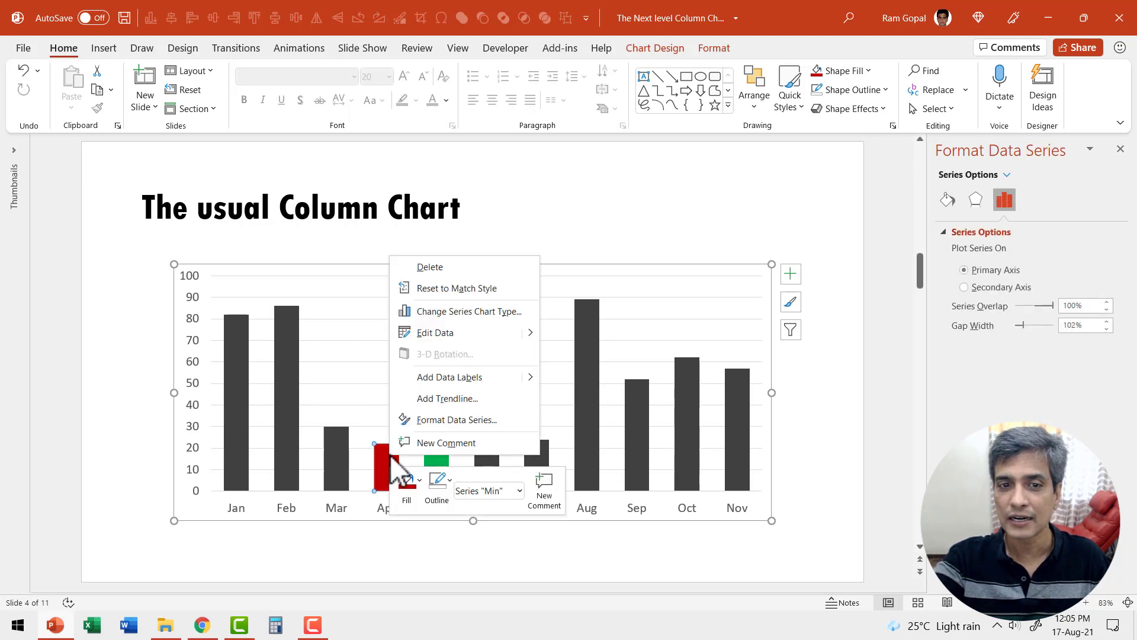
pyautogui.click(457, 379)
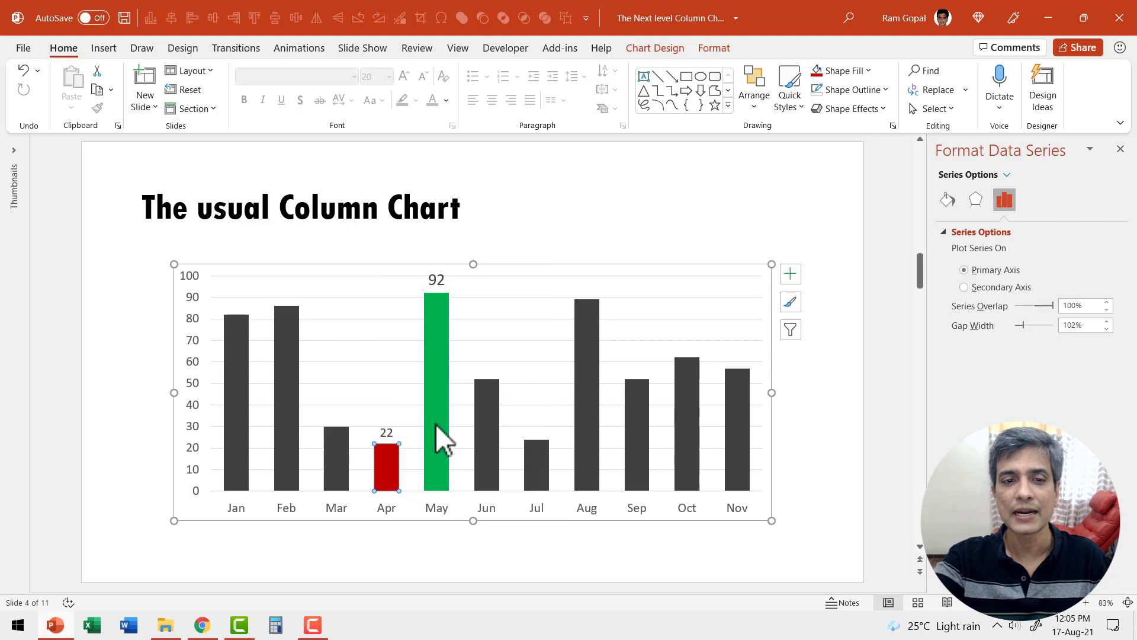
pyautogui.click(394, 431)
pyautogui.click(404, 77)
pyautogui.click(404, 77)
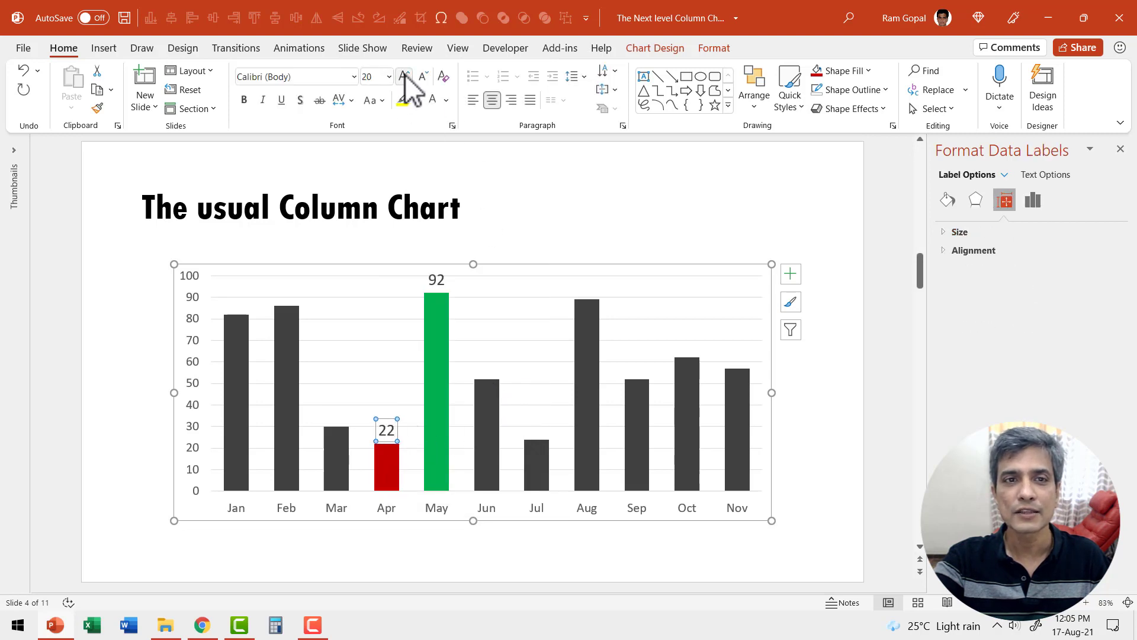
pyautogui.click(778, 359)
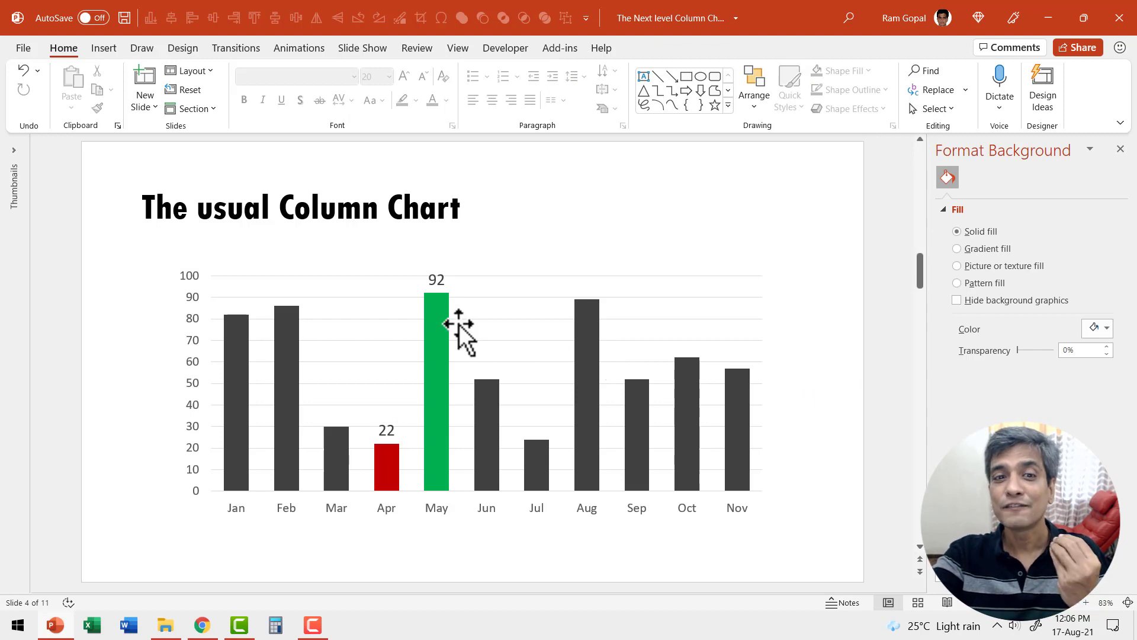
# Step: Open the chart's data sheet, enlarge its window and set the February sales value in B3 to 95
pyautogui.rightClick(481, 293)
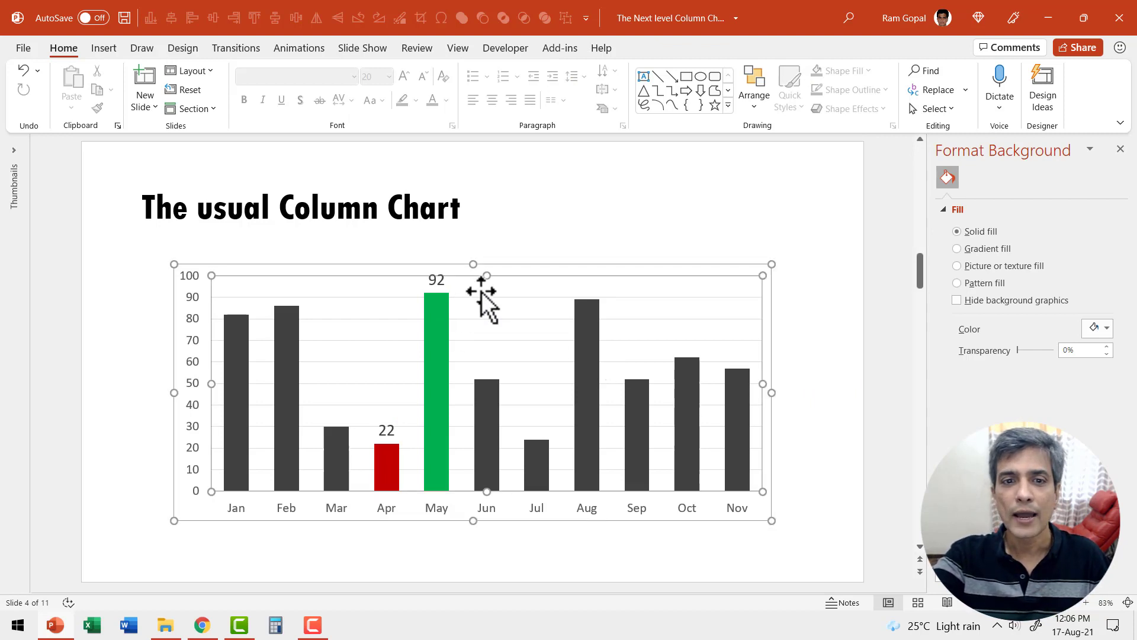
pyautogui.click(737, 365)
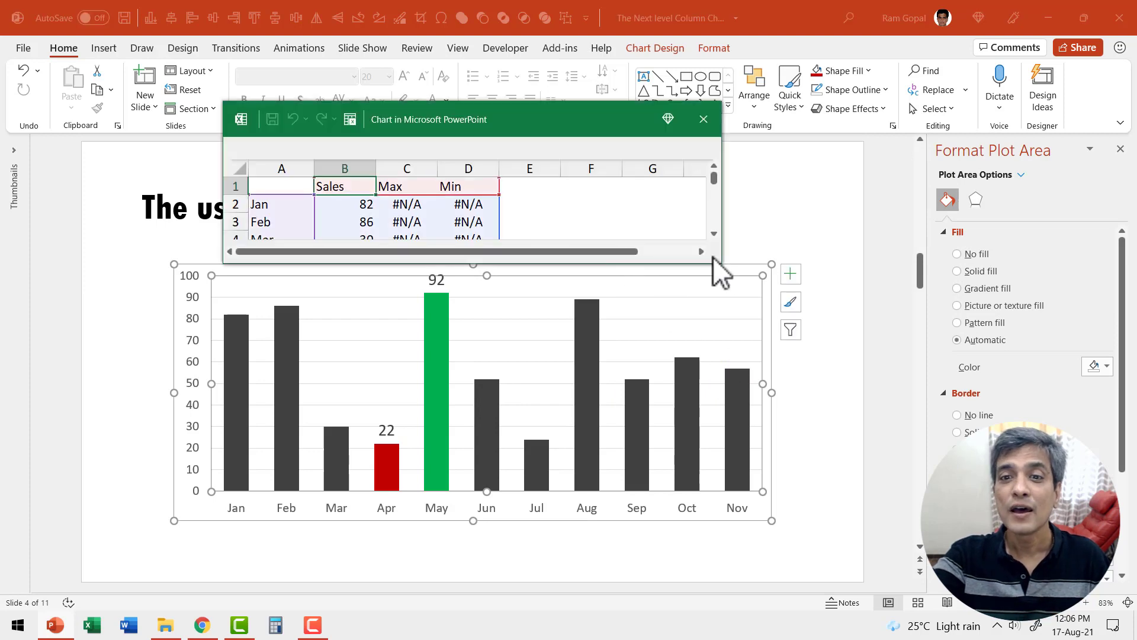
pyautogui.moveTo(719, 258); pyautogui.dragTo(744, 434)
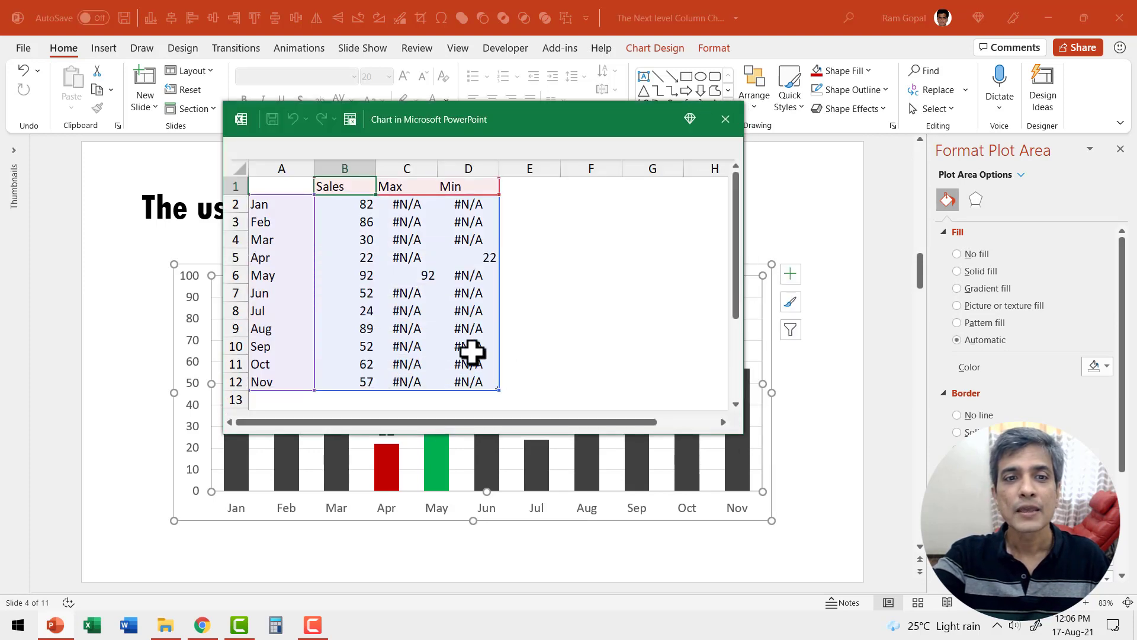
pyautogui.click(362, 222)
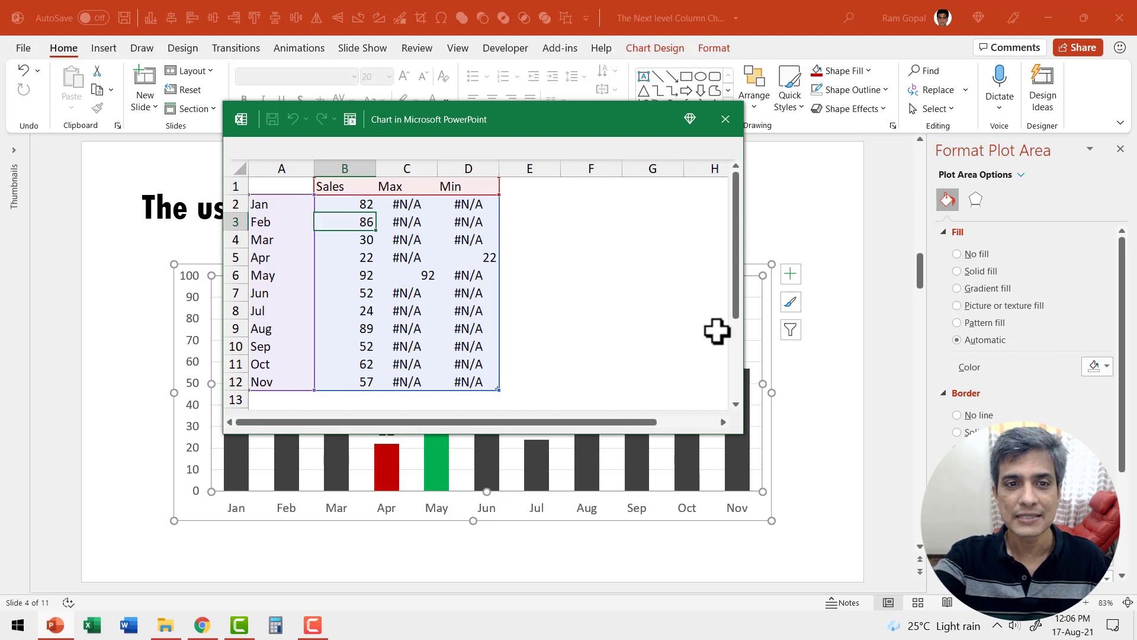
pyautogui.write('95')
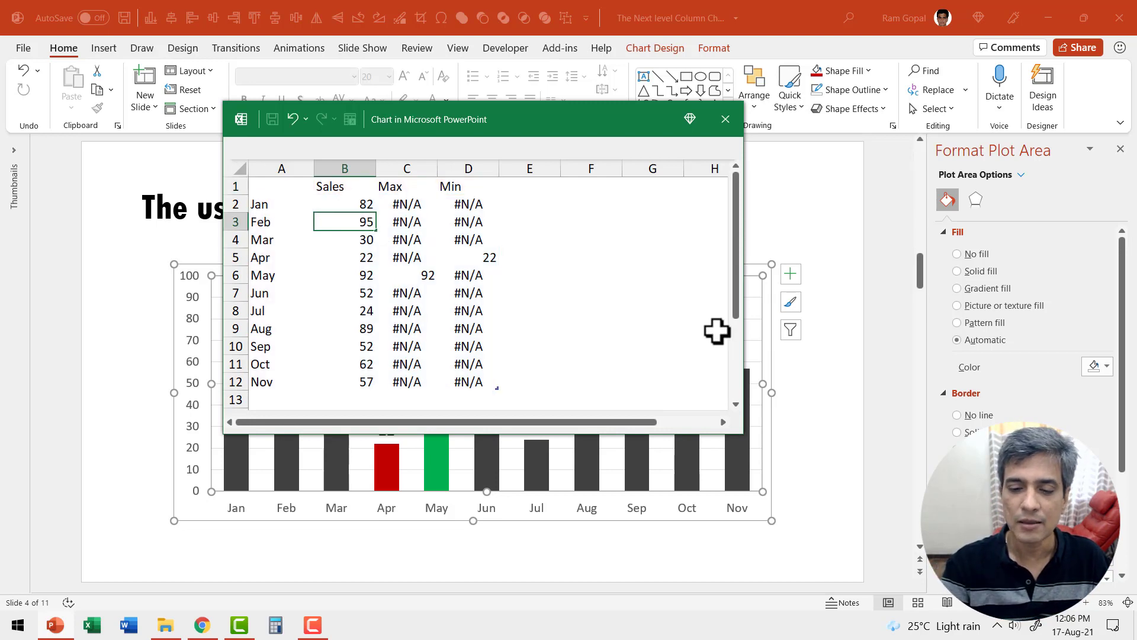
pyautogui.press('Return')
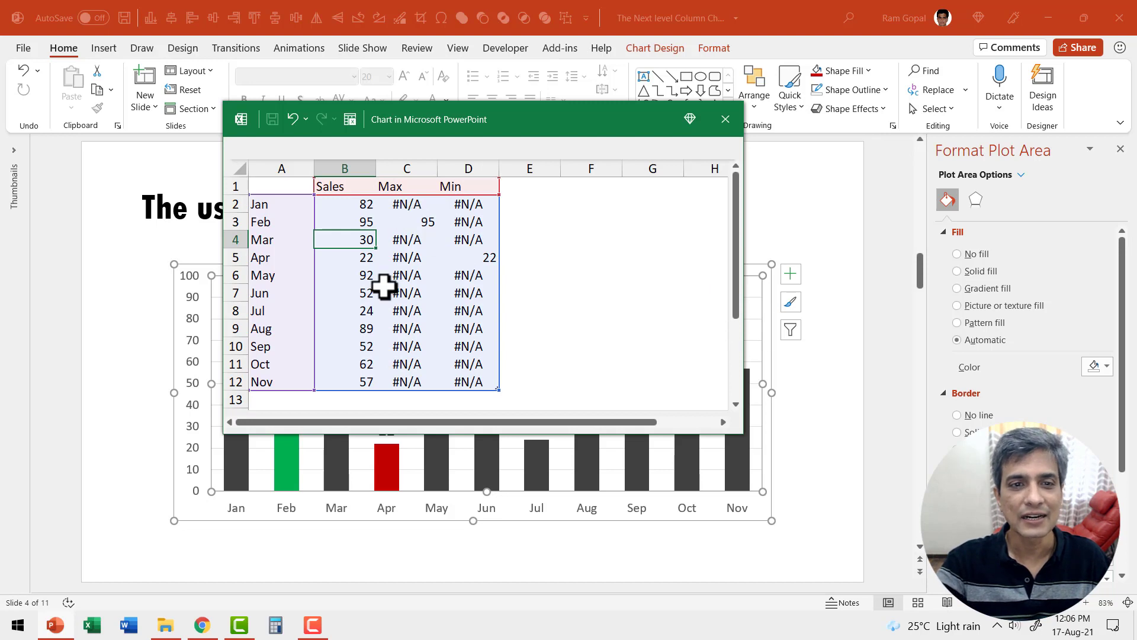
# Step: Set the July sales value in cell B8 to 10
pyautogui.click(365, 311)
pyautogui.write('10')
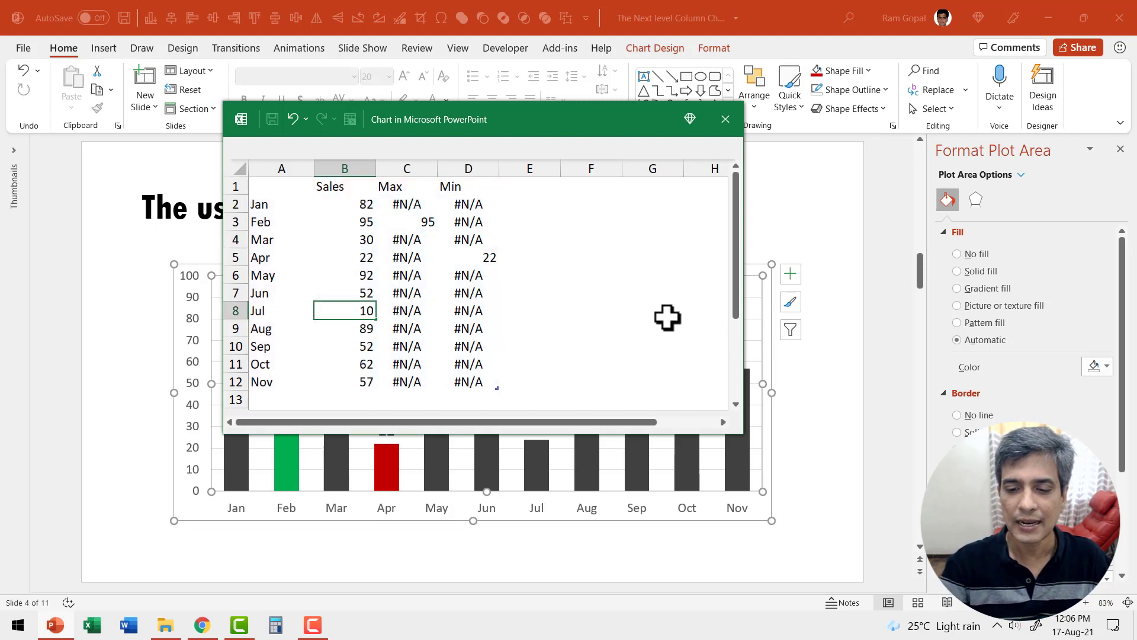
pyautogui.press('Return')
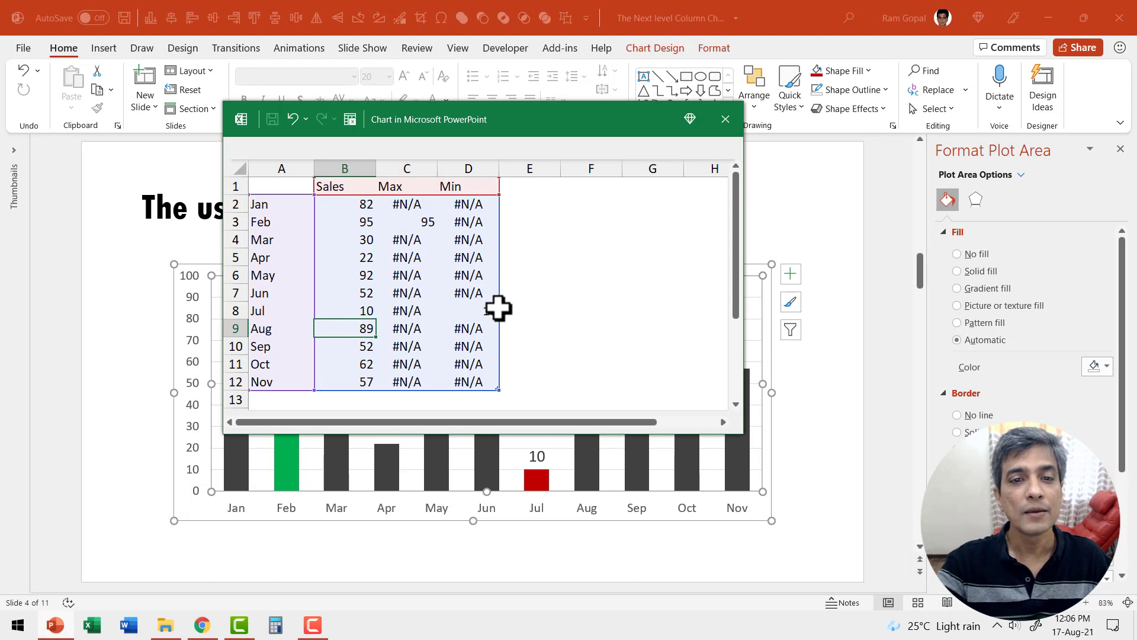
# Step: Close the chart's data sheet and apply the Wipe entrance animation to the whole column chart
pyautogui.click(724, 119)
pyautogui.click(837, 337)
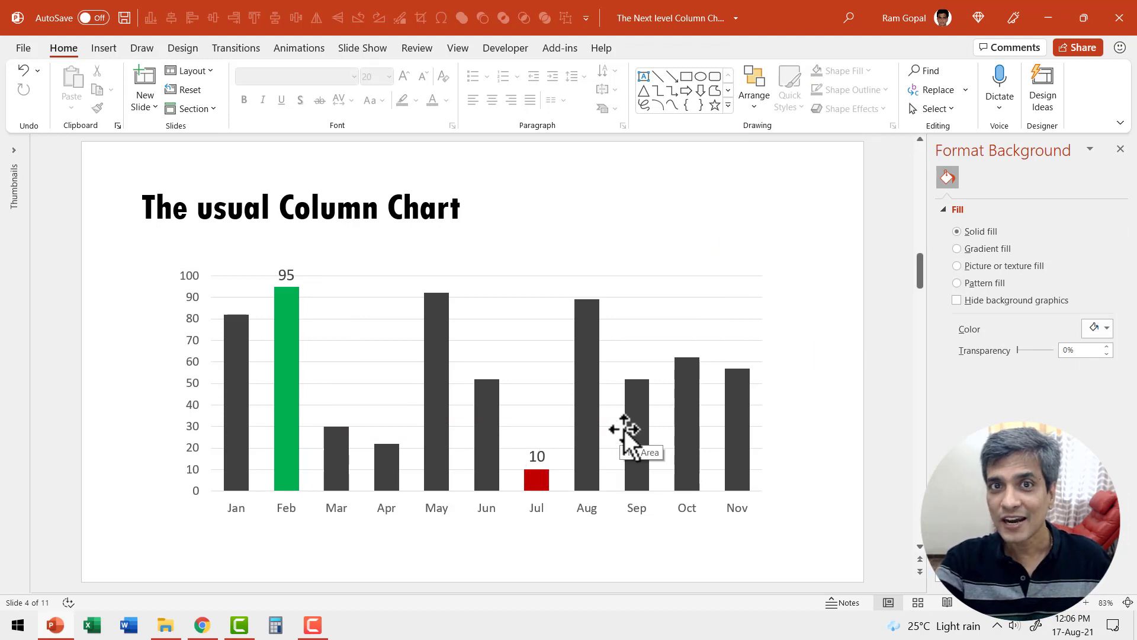
pyautogui.click(636, 274)
pyautogui.click(310, 52)
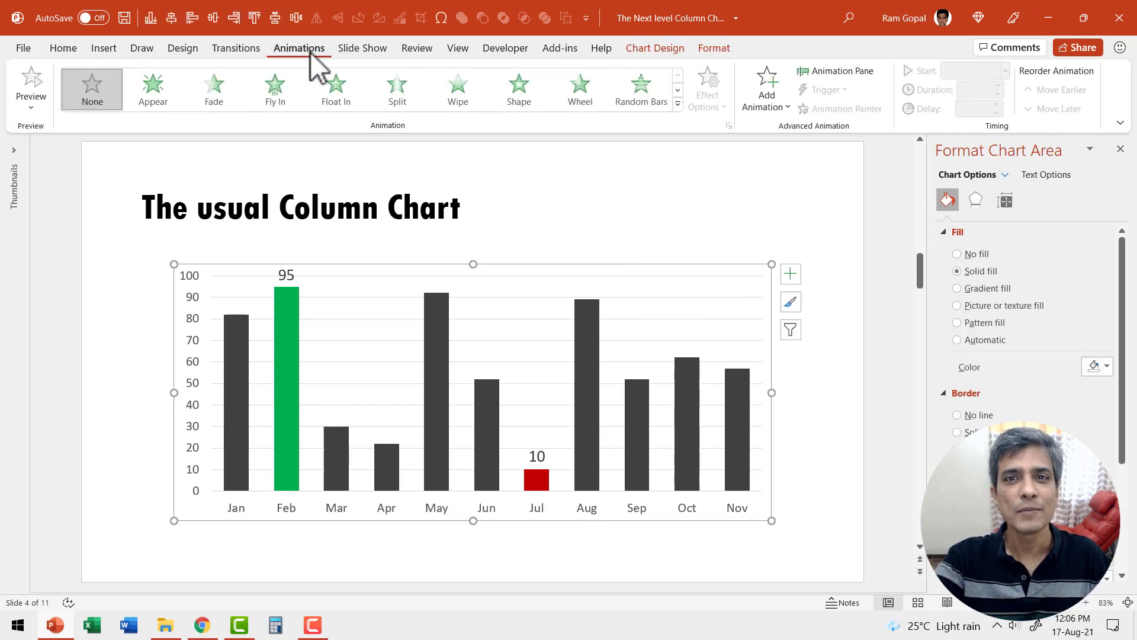
pyautogui.click(678, 102)
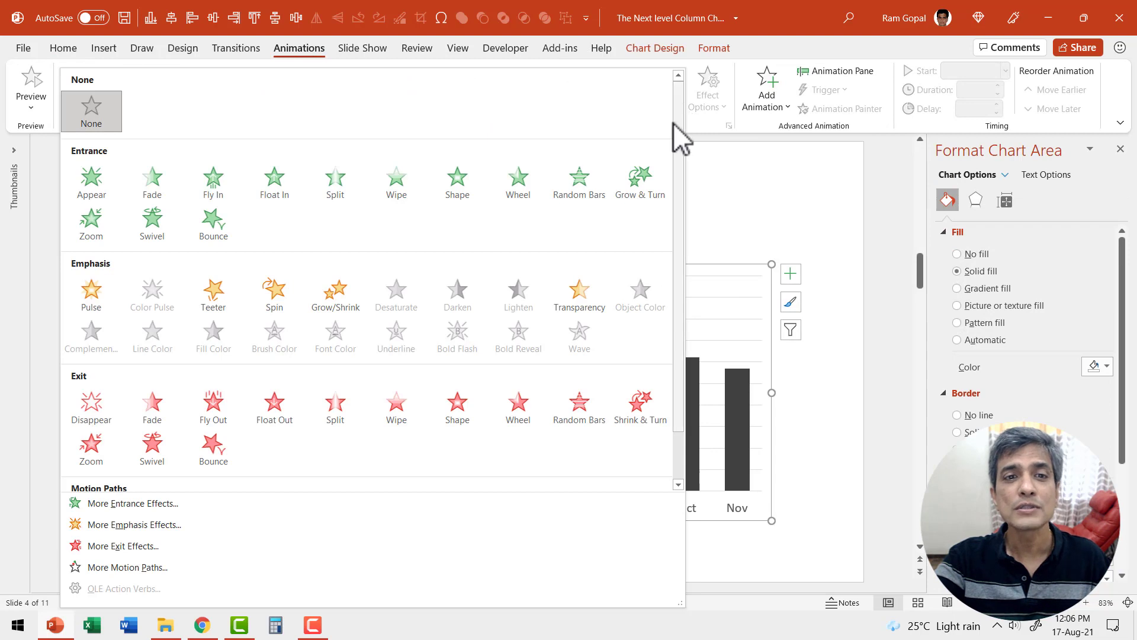
pyautogui.click(400, 188)
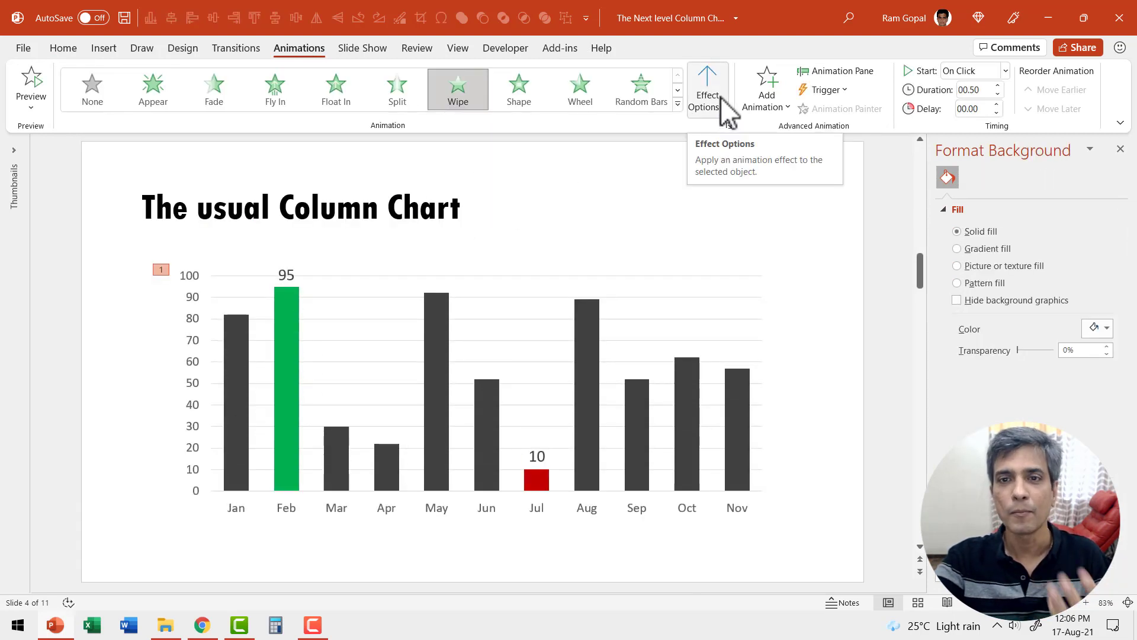
# Step: Display the Animation Pane and preview the chart's Wipe animation in the slide show
pyautogui.click(835, 70)
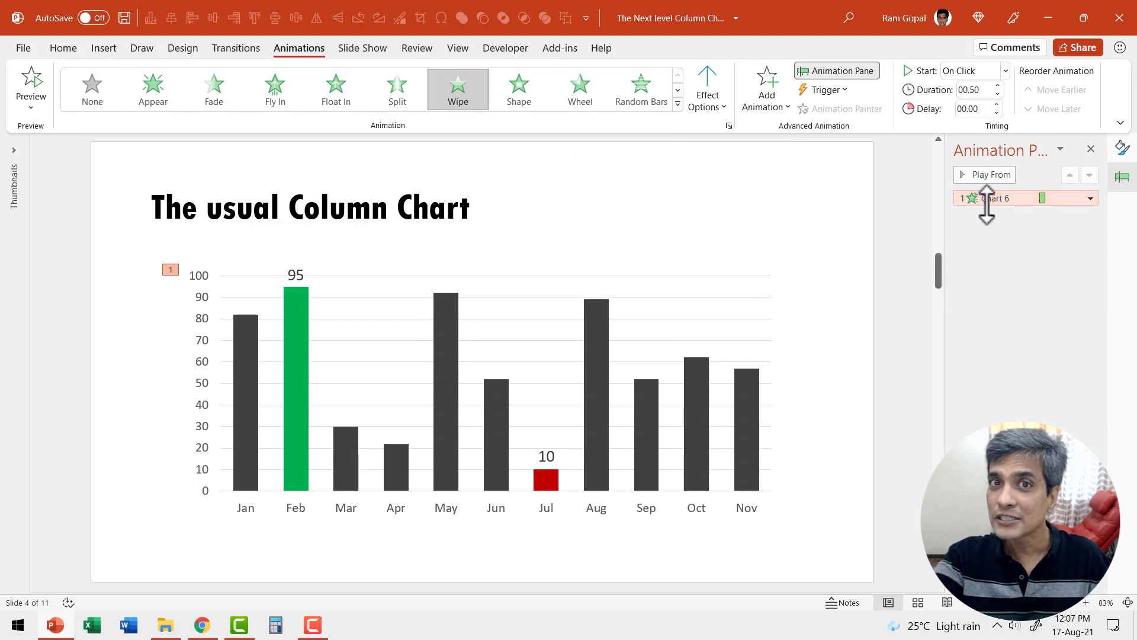
pyautogui.click(977, 602)
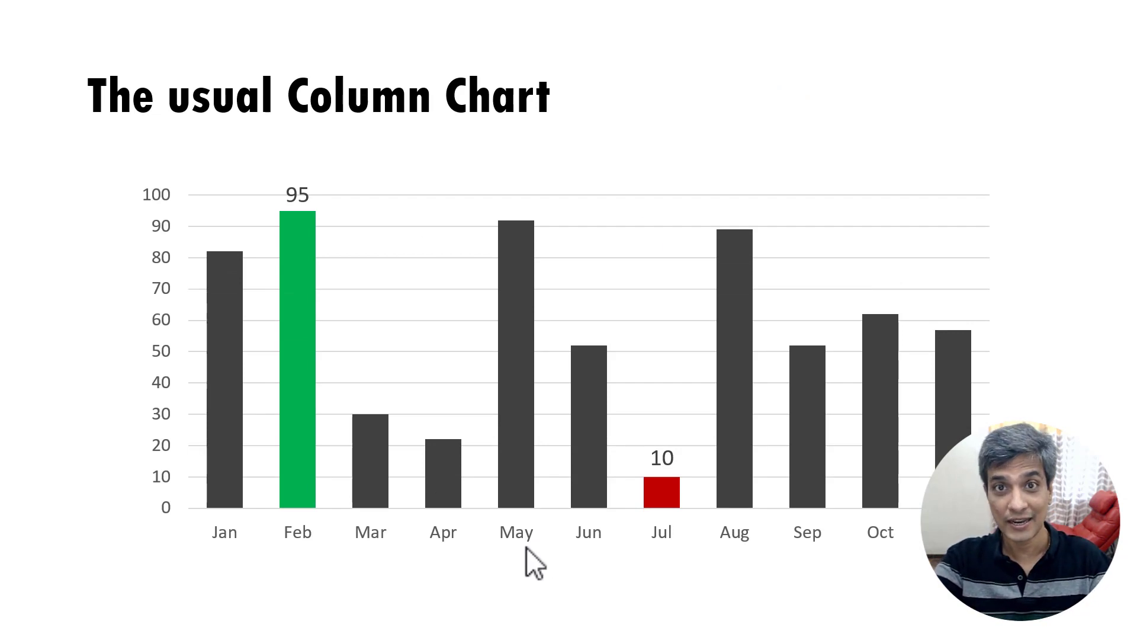
pyautogui.press('Escape')
# Step: Set the Wipe animation's sequence to By Series and play it through in the slide show
pyautogui.click(710, 100)
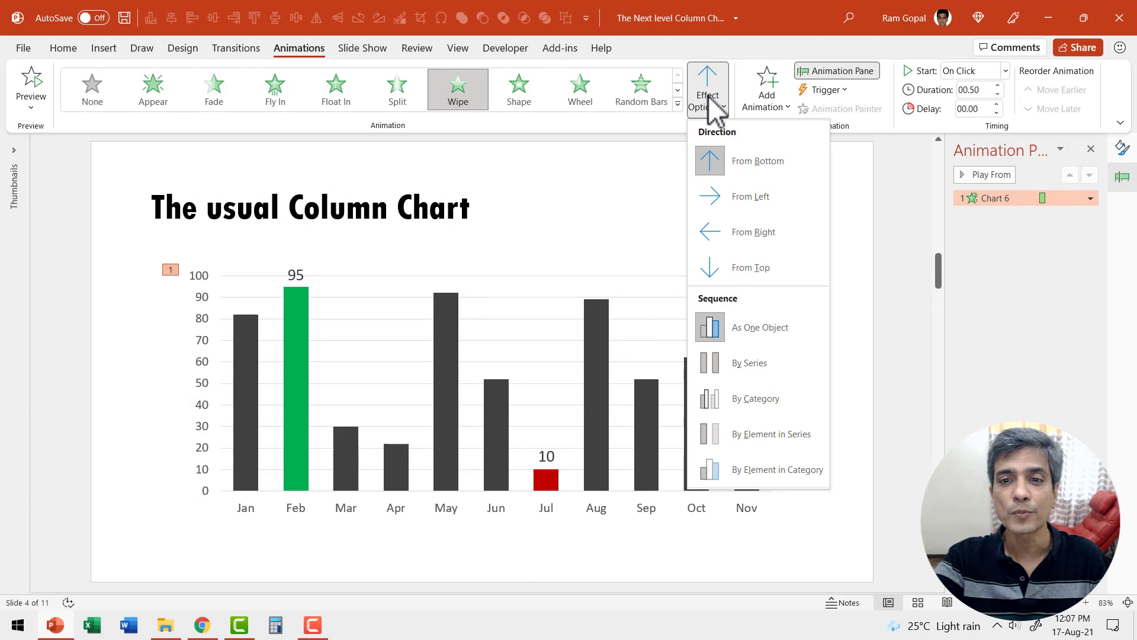
pyautogui.click(750, 361)
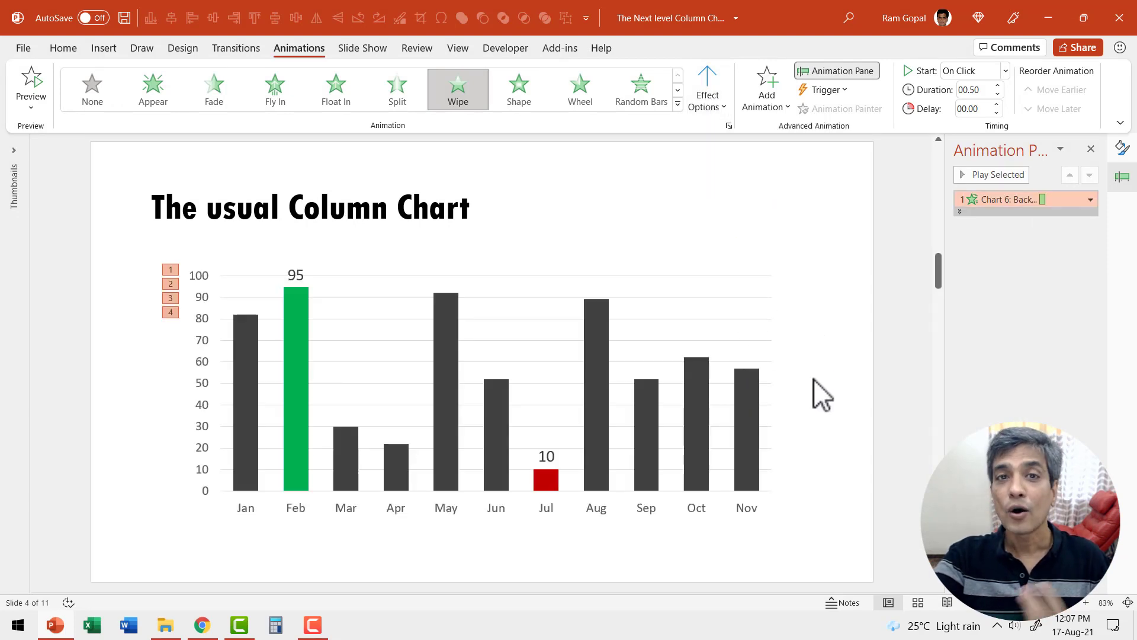
pyautogui.click(974, 603)
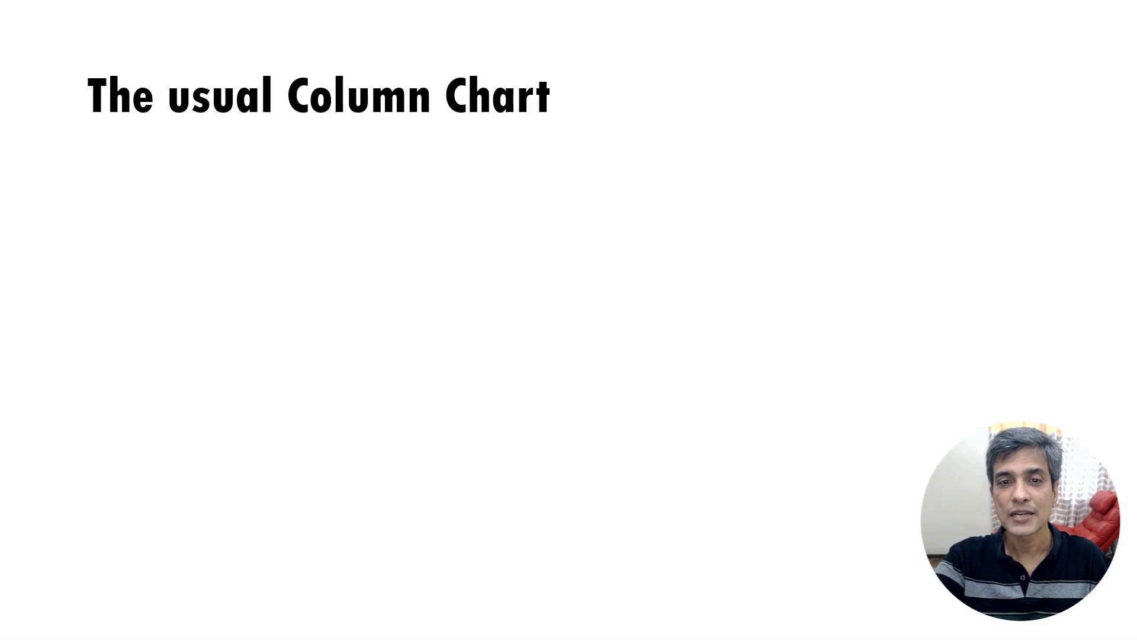
pyautogui.click(737, 425)
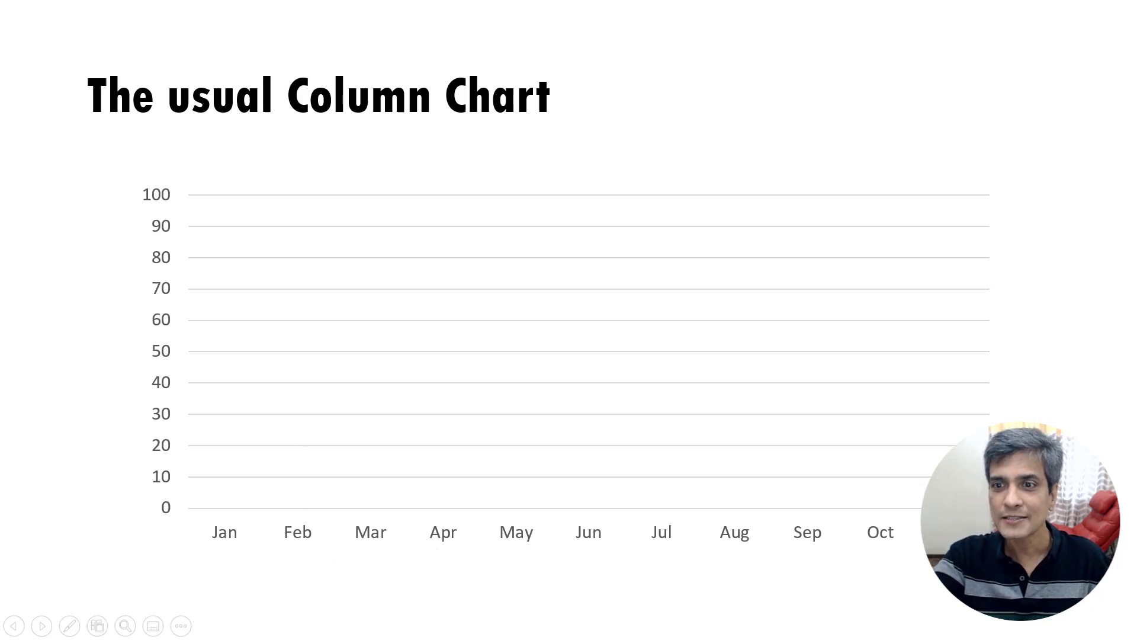
pyautogui.press('Right')
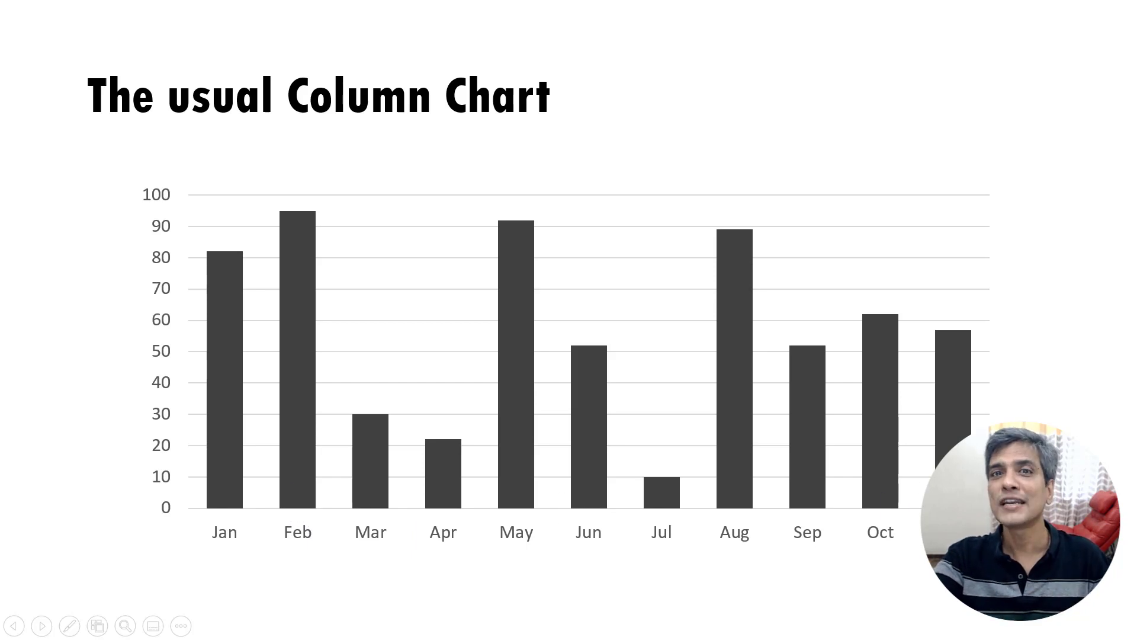
pyautogui.press('Right')
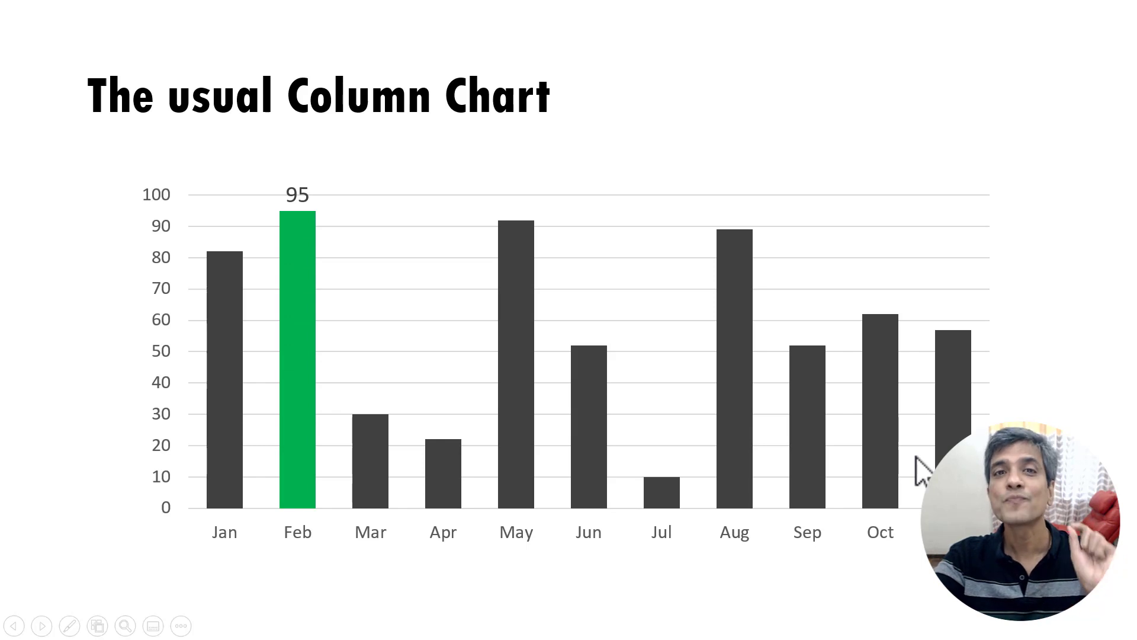
pyautogui.press('Right')
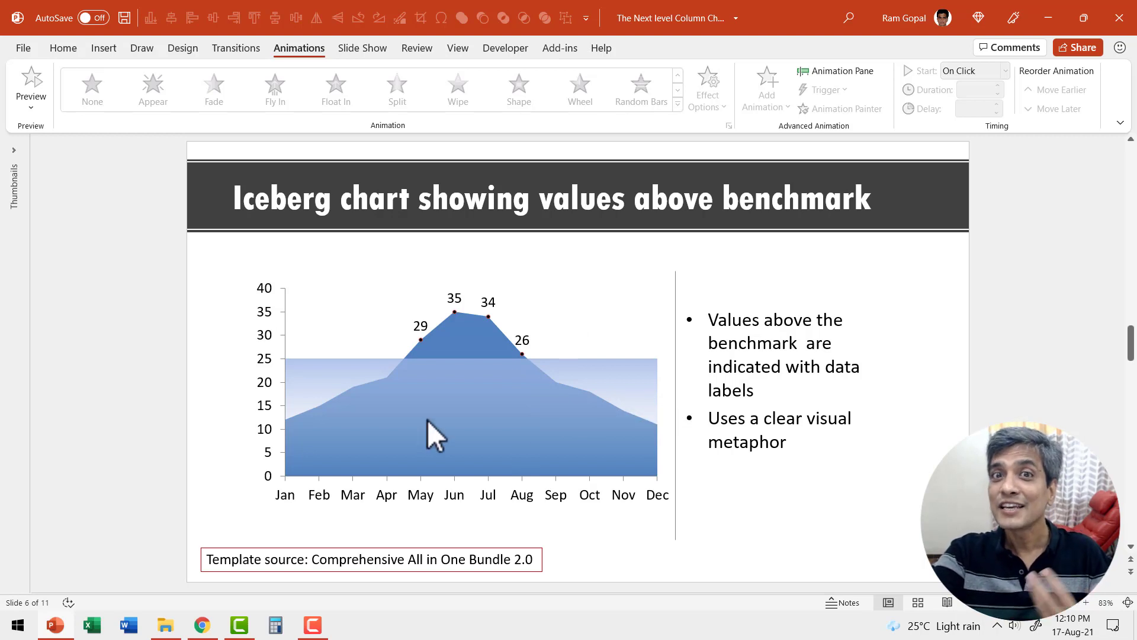
# Step: Open the iceberg chart's data sheet, set the September Performance value to 29 and close the sheet
pyautogui.rightClick(482, 330)
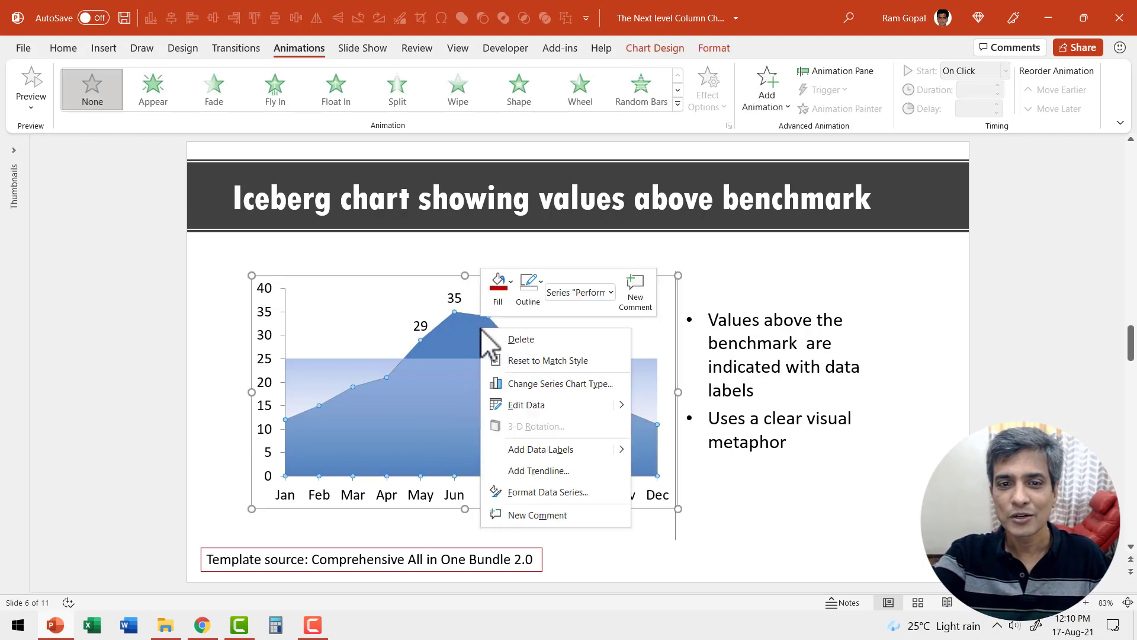
pyautogui.press('Escape')
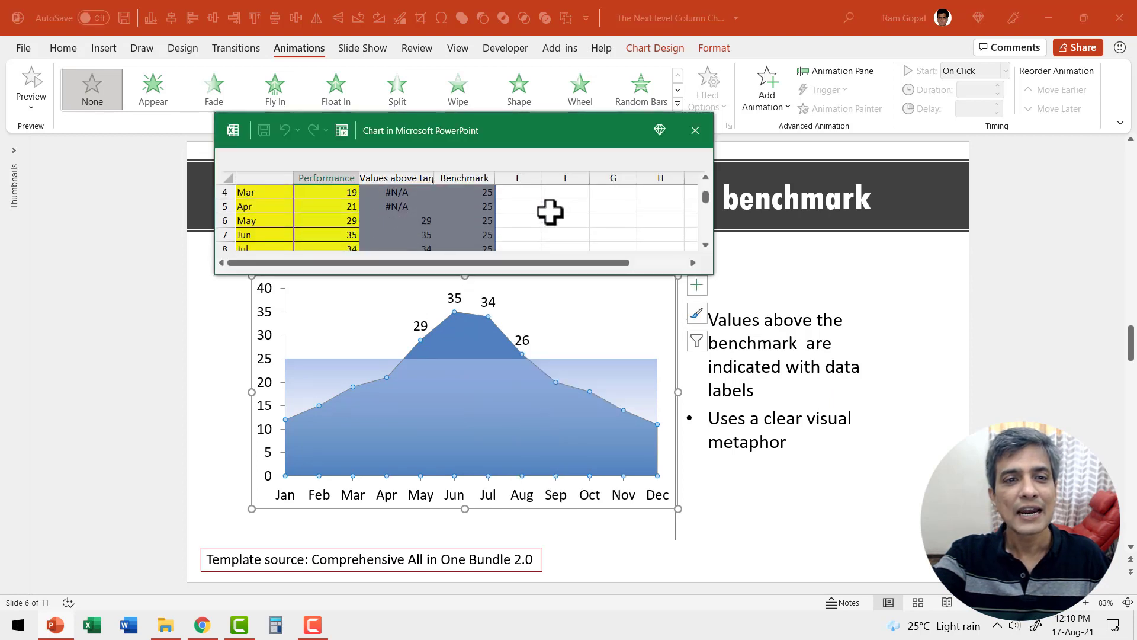
pyautogui.scroll(-1, 359, 236)
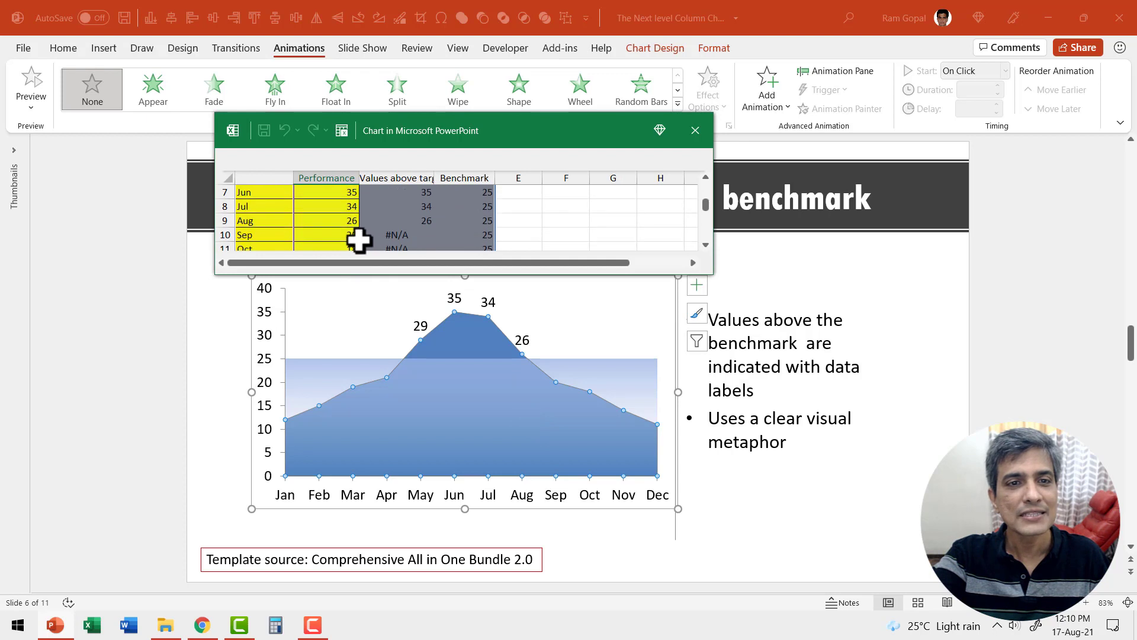
pyautogui.click(350, 221)
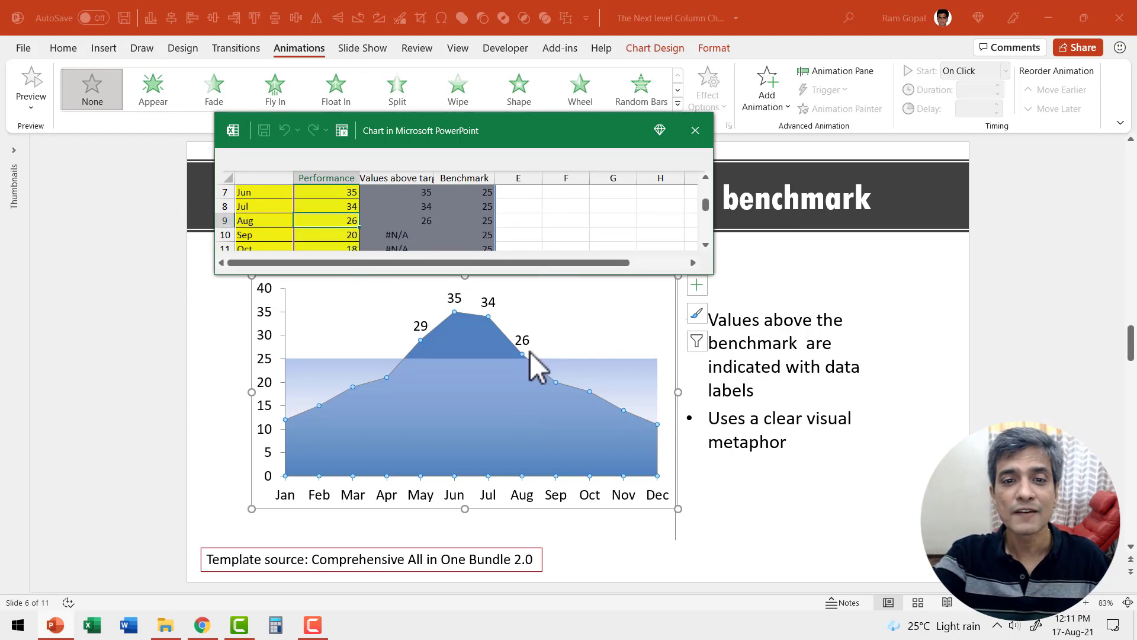
pyautogui.click(331, 234)
pyautogui.press('F2')
pyautogui.press('BackSpace')
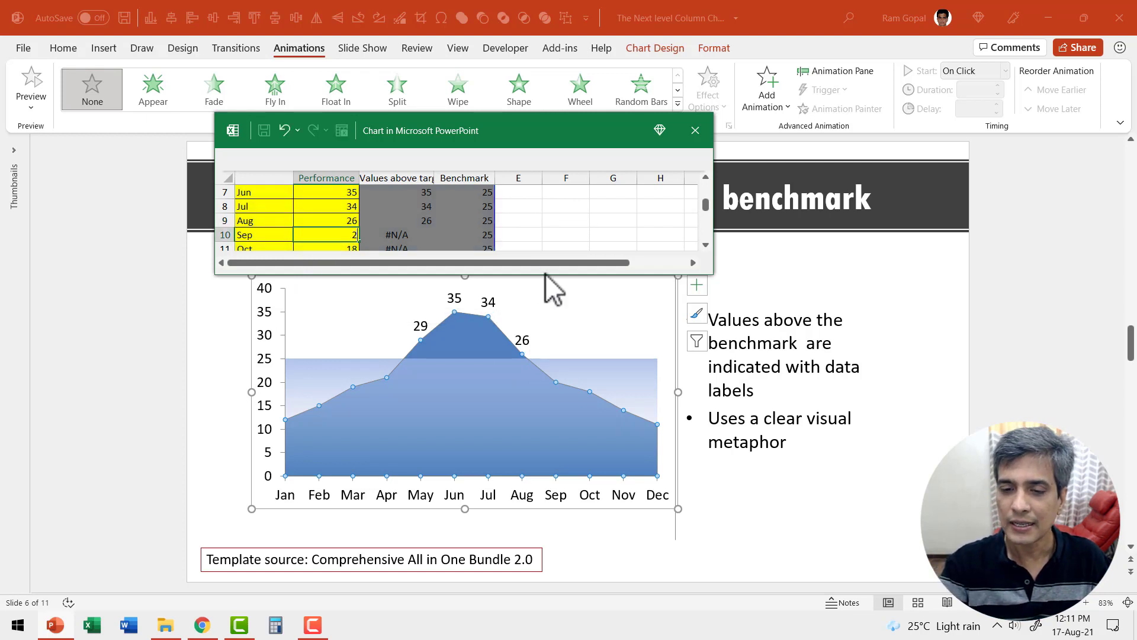
pyautogui.press('Return')
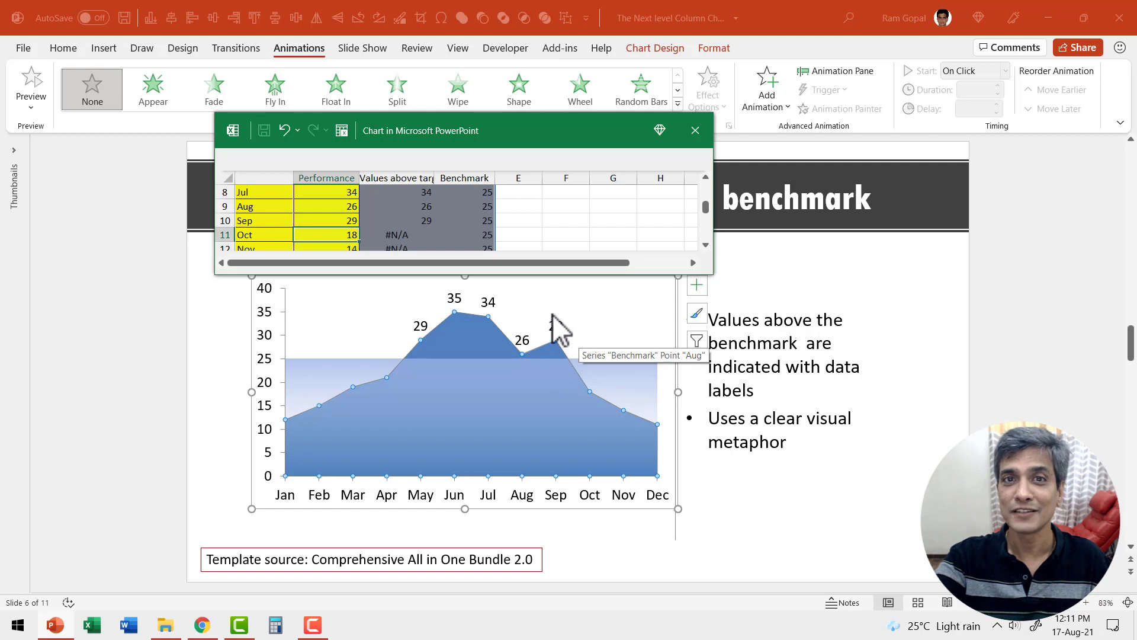
pyautogui.click(692, 136)
pyautogui.click(964, 320)
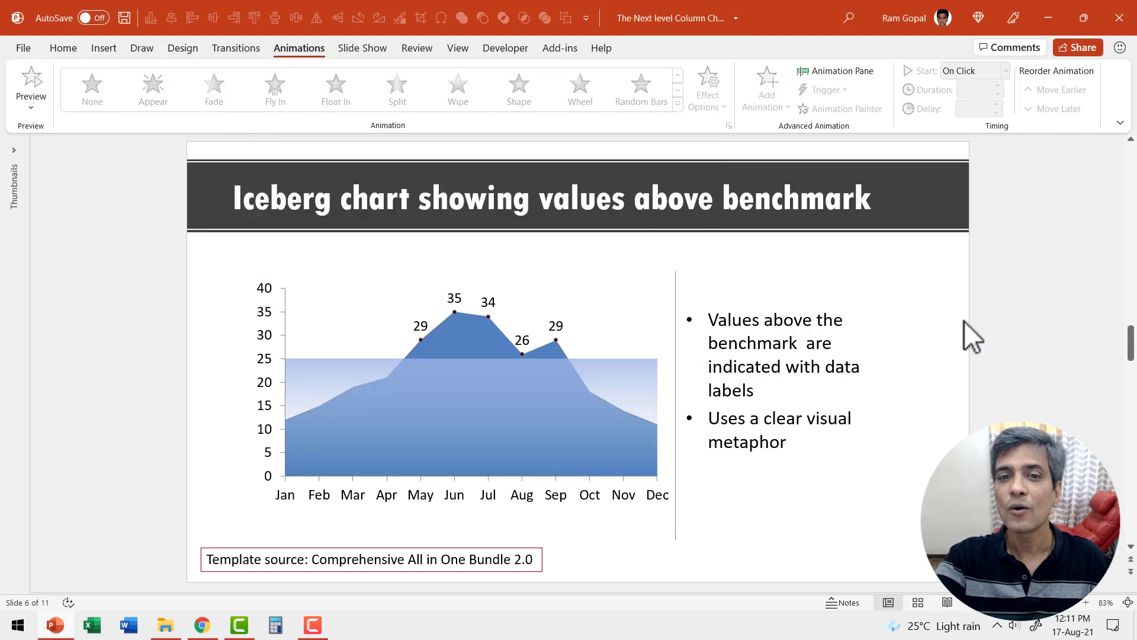
# Step: Go to the "Percentage loaded in truck" slide and open the data sheet of the truck's load chart
pyautogui.scroll(-1, 964, 321)
pyautogui.moveTo(556, 411)
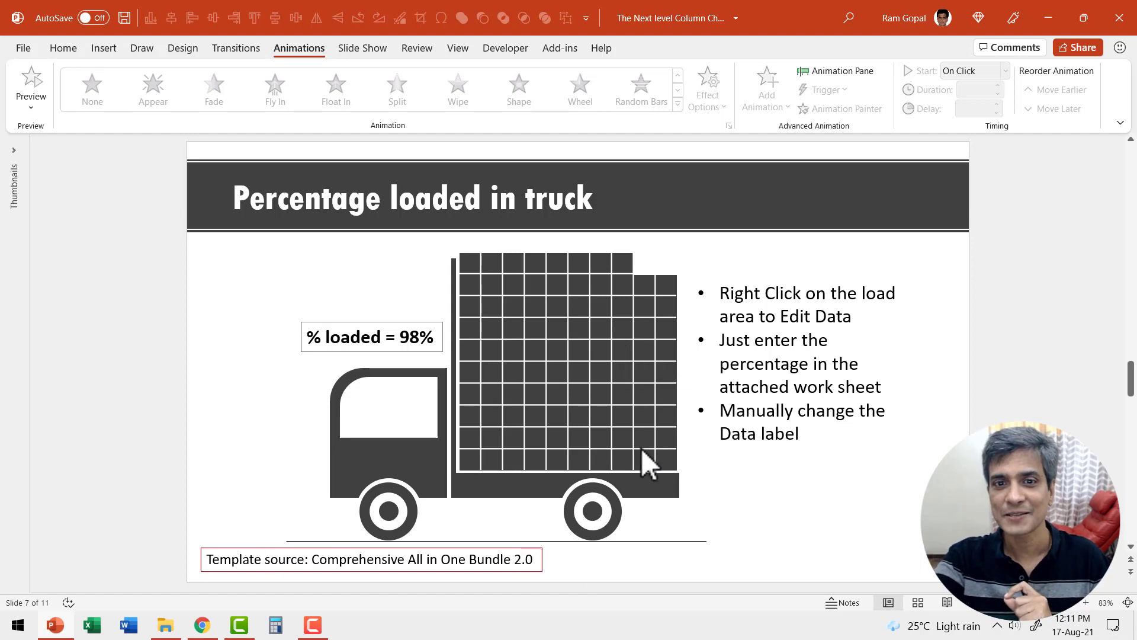
pyautogui.click(592, 317)
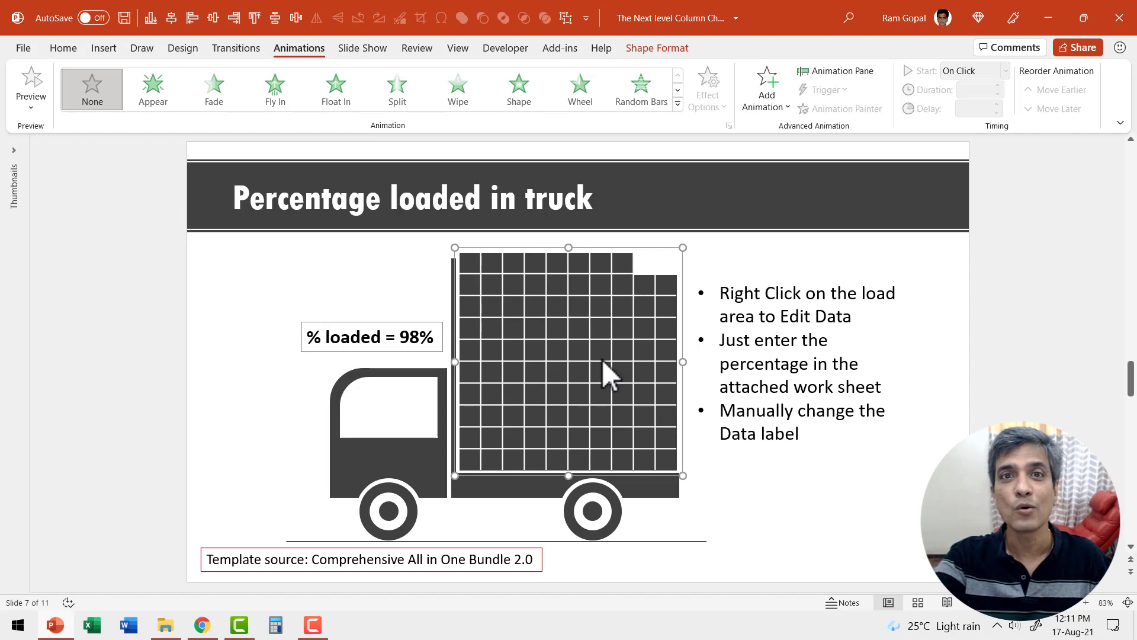
pyautogui.moveTo(598, 360)
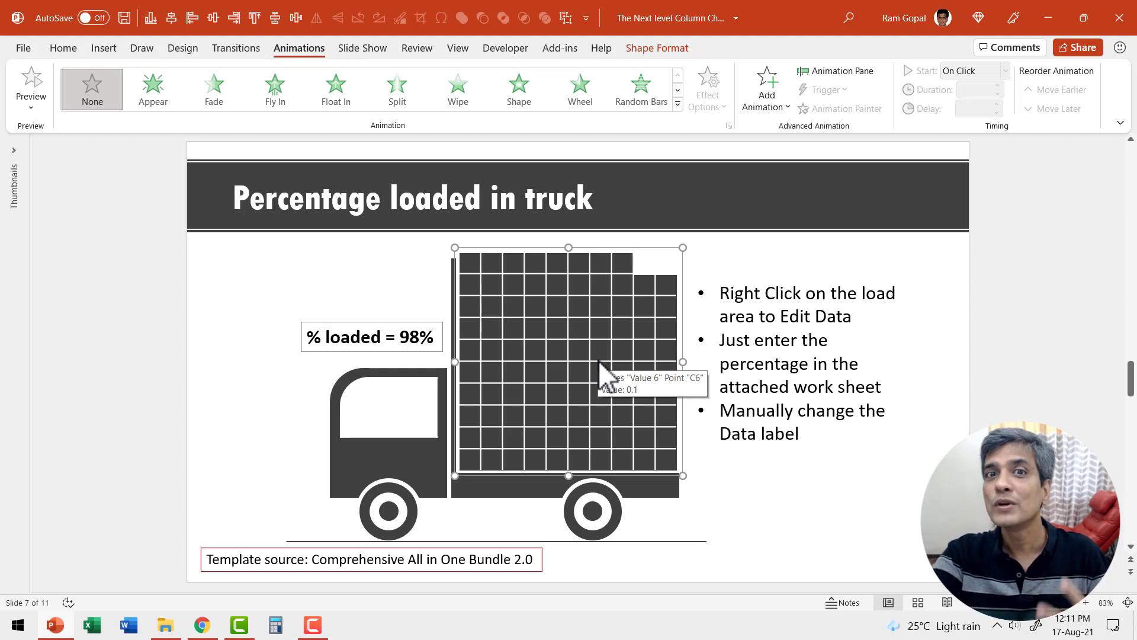
pyautogui.rightClick(598, 360)
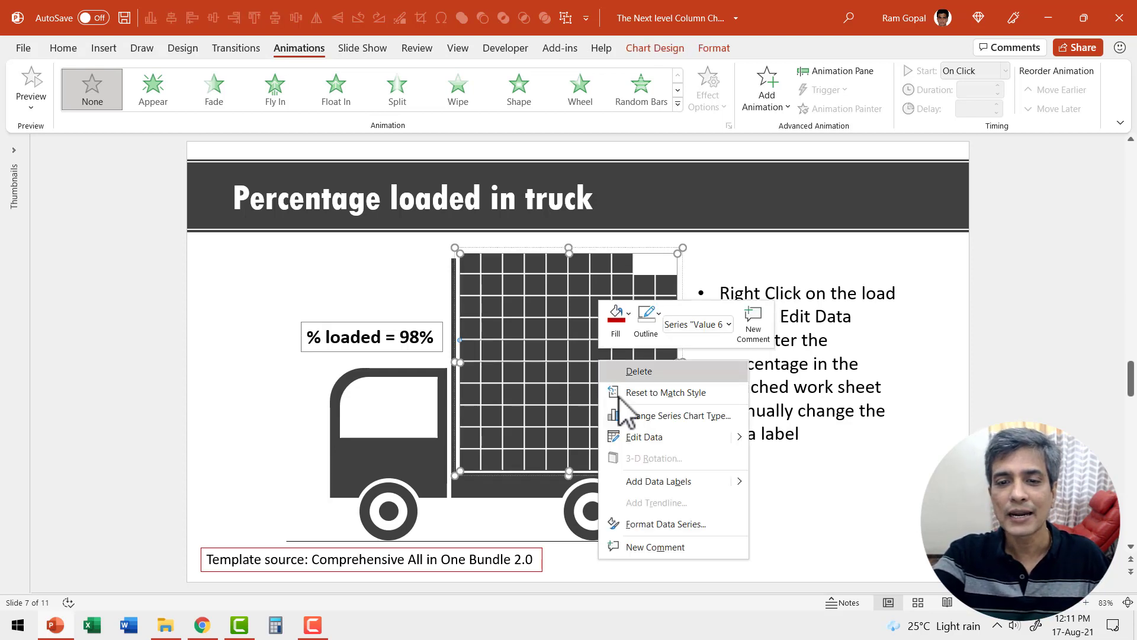
pyautogui.click(658, 440)
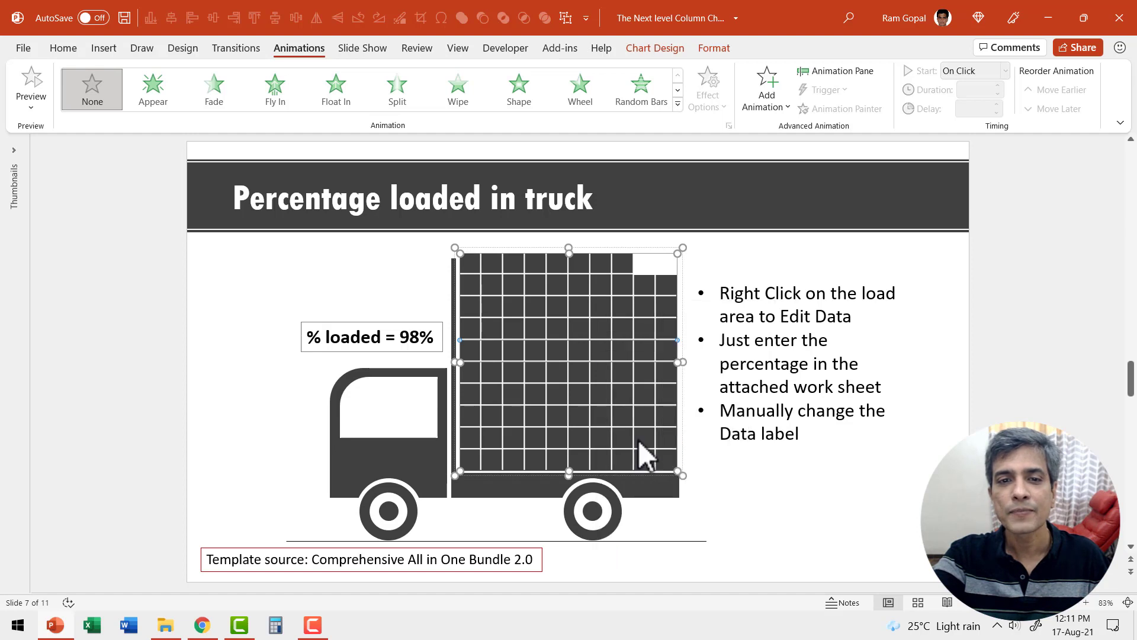
# Step: Set the % Loaded value in cell B16 to 74% and close the data sheet
pyautogui.scroll(-5, 581, 196)
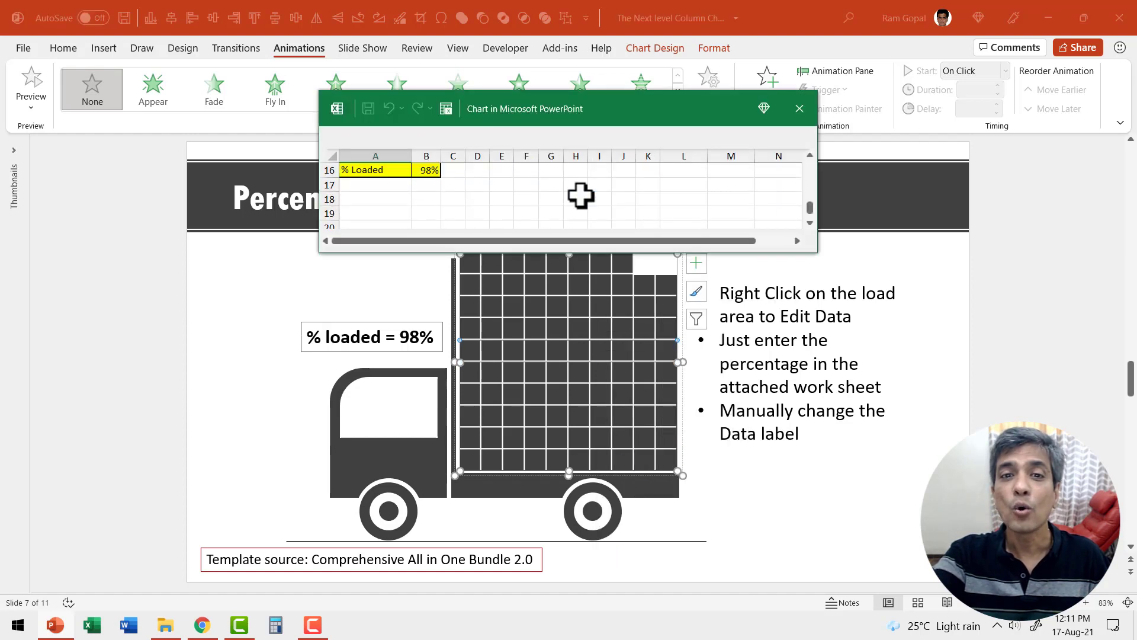
pyautogui.scroll(1, 580, 195)
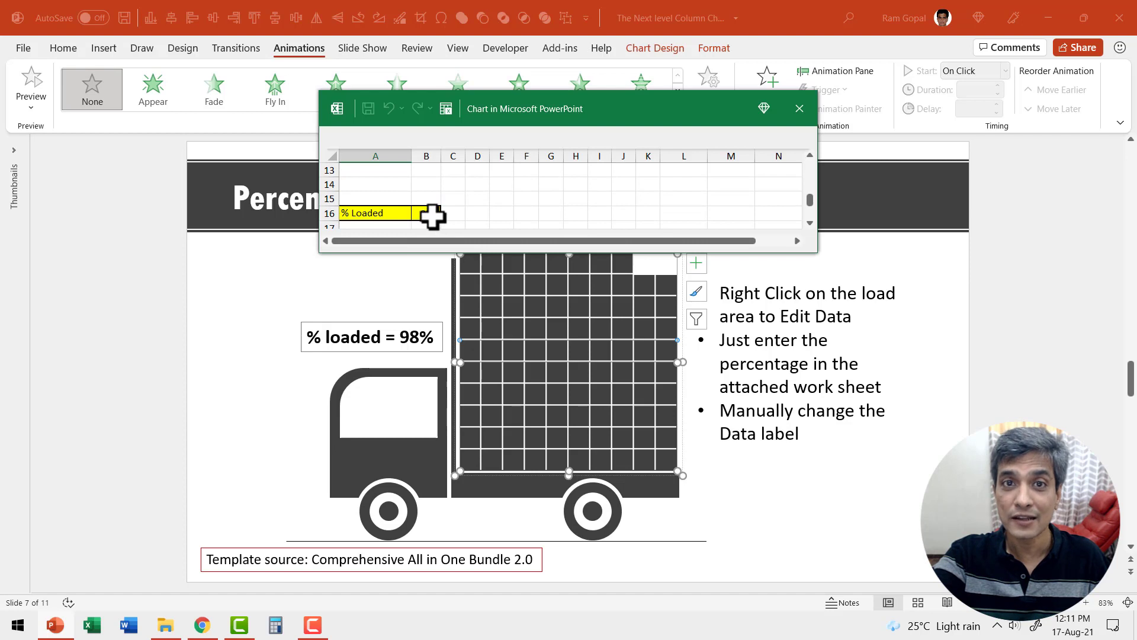
pyautogui.scroll(3, 513, 204)
pyautogui.hotkey('ctrl', 'a')
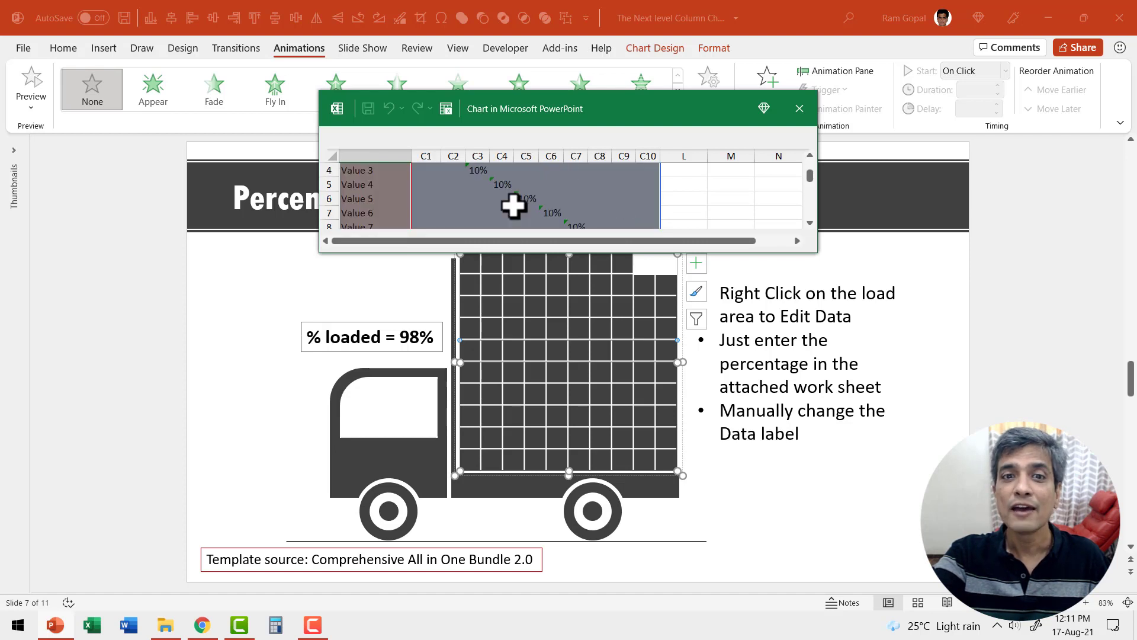
pyautogui.scroll(-3, 546, 186)
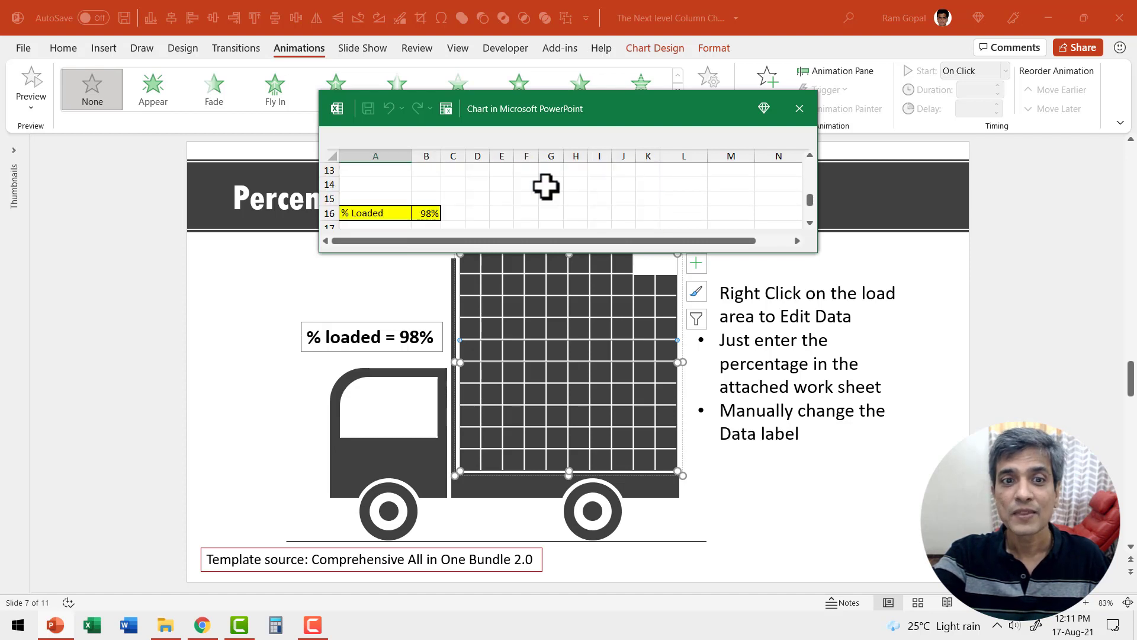
pyautogui.click(426, 214)
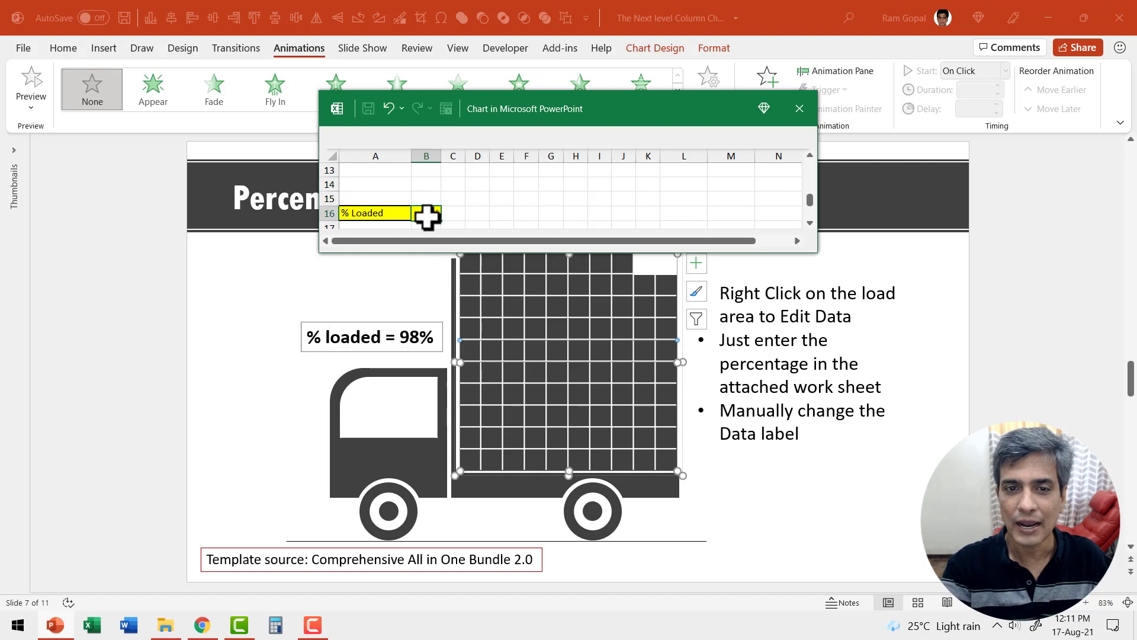
pyautogui.write('74')
pyautogui.press('Return')
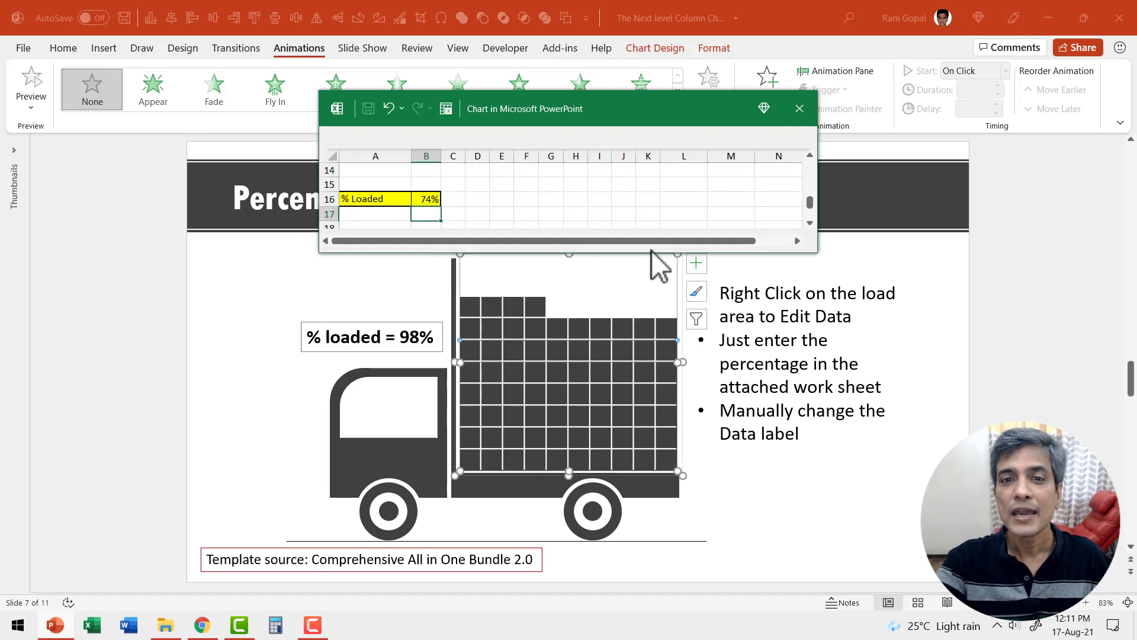
pyautogui.click(800, 108)
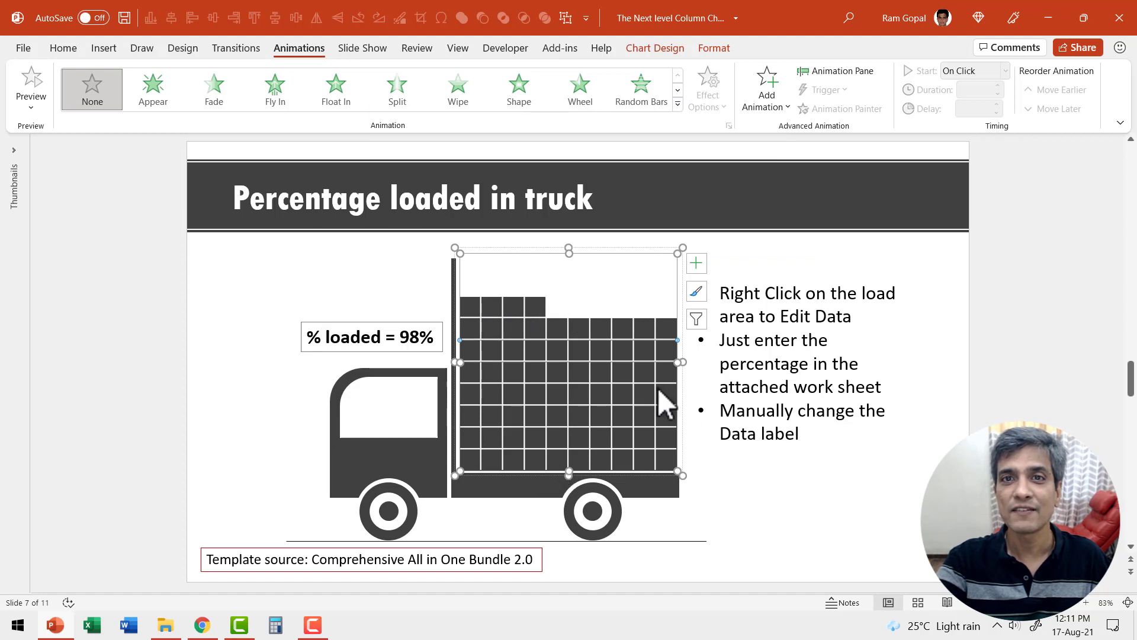
# Step: Change the text label above the truck cab to "% loaded = 74%"
pyautogui.click(406, 336)
pyautogui.press('Delete')
pyautogui.press('Delete')
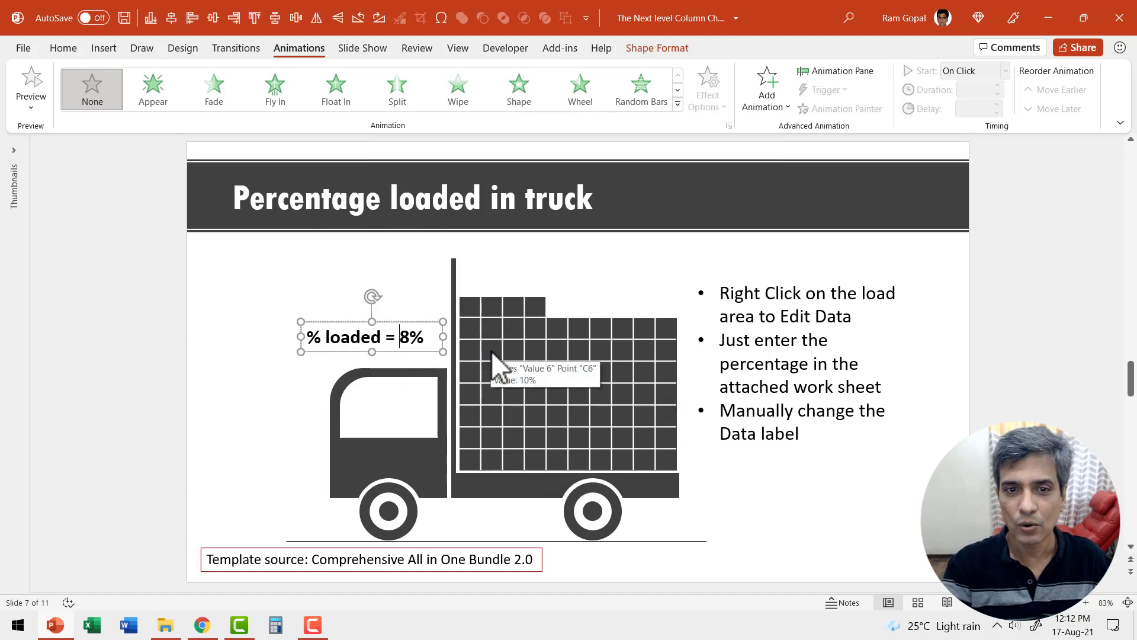
pyautogui.write('74')
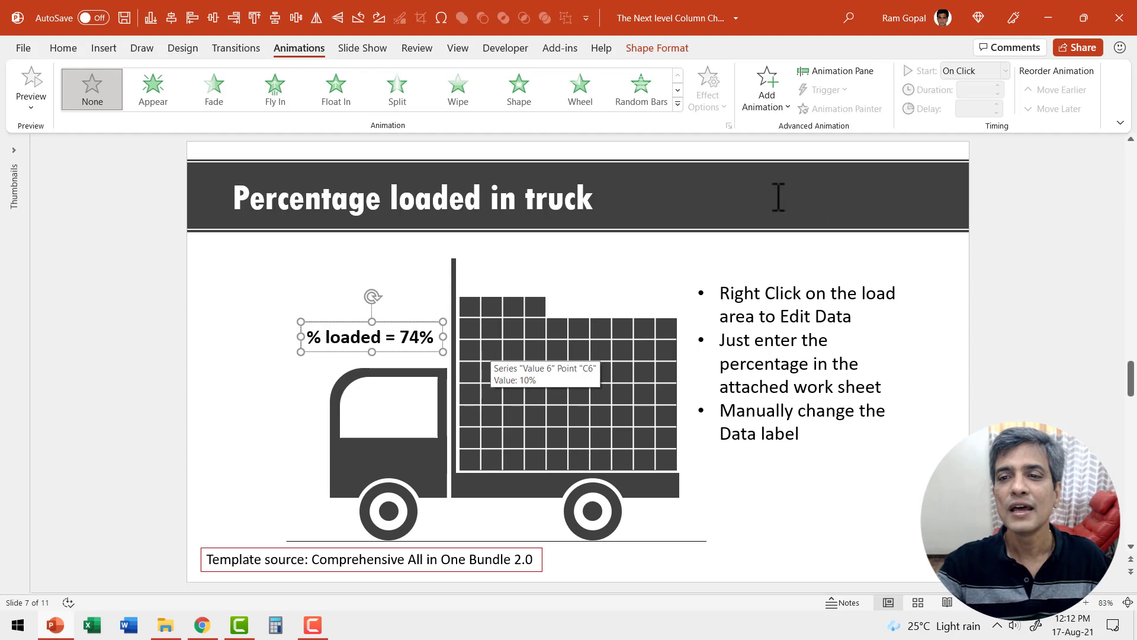
pyautogui.click(955, 289)
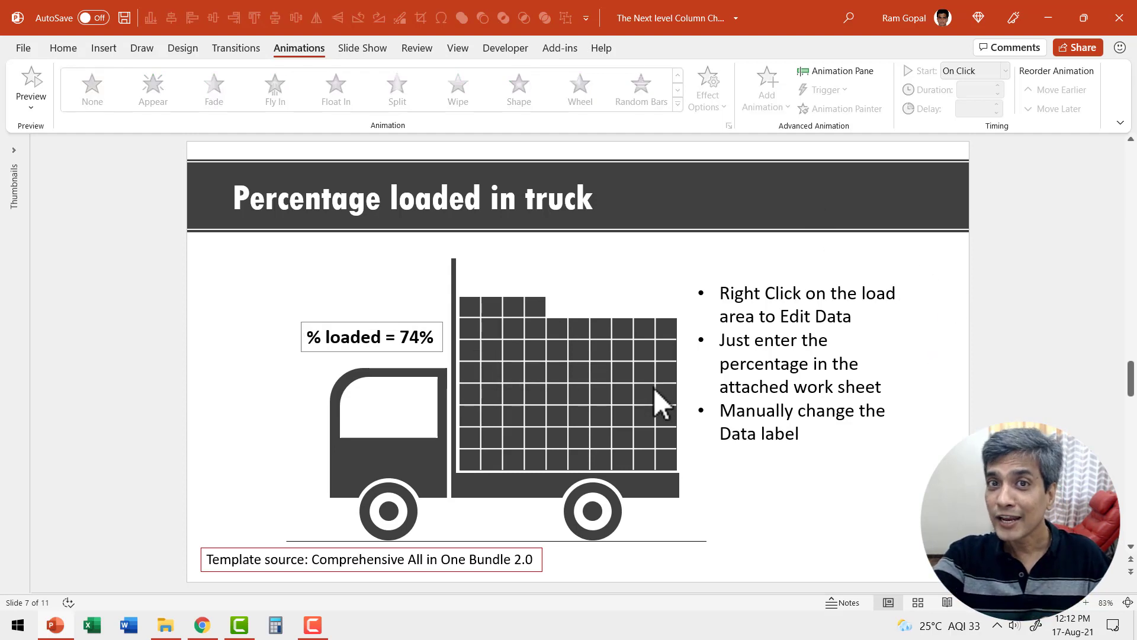
# Step: Go to the "Torn pieces of a dollar indicate % expenses" slide and open the data sheet of the dollar chart
pyautogui.moveTo(658, 403)
pyautogui.scroll(-1, 653, 394)
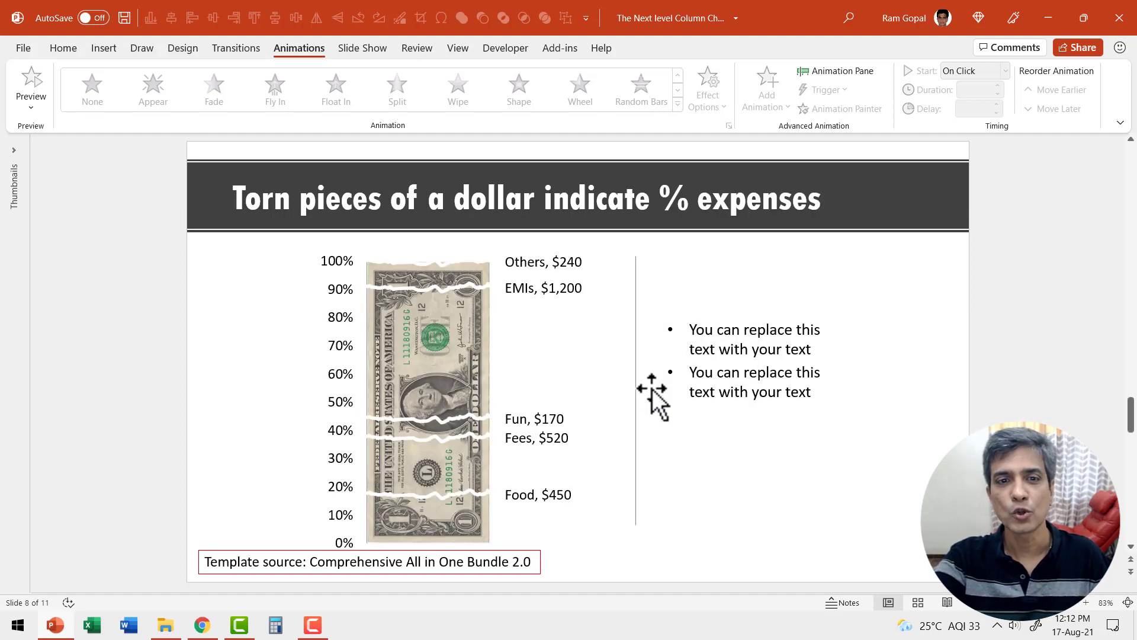
pyautogui.rightClick(461, 309)
pyautogui.click(513, 388)
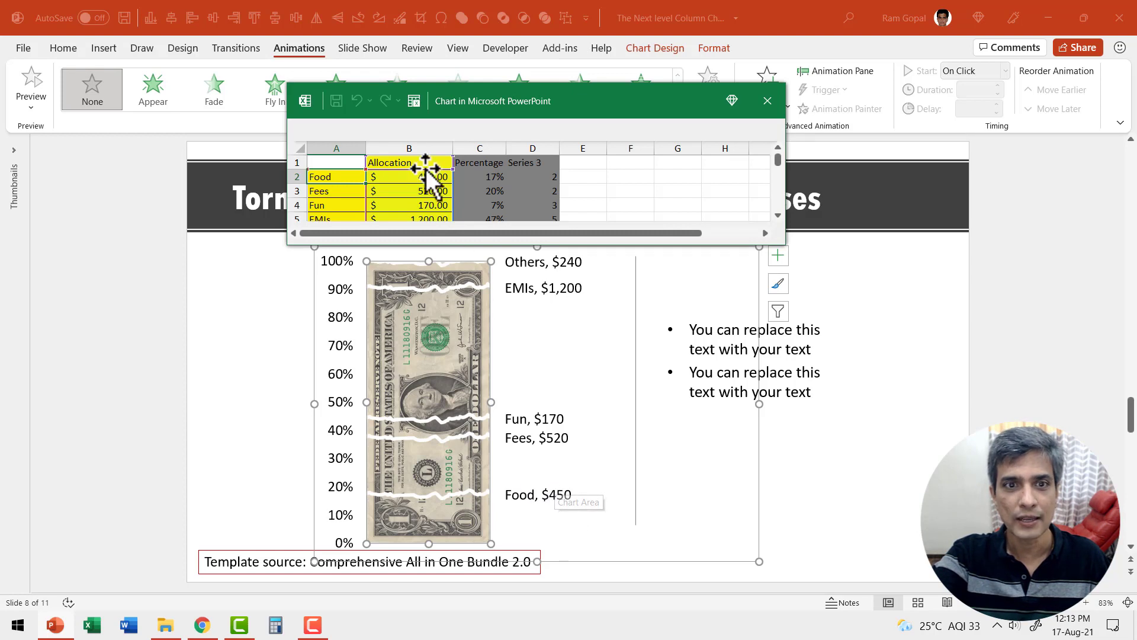
# Step: Set the Food allocation in cell B2 of the dollar chart's data sheet to 600
pyautogui.click(433, 172)
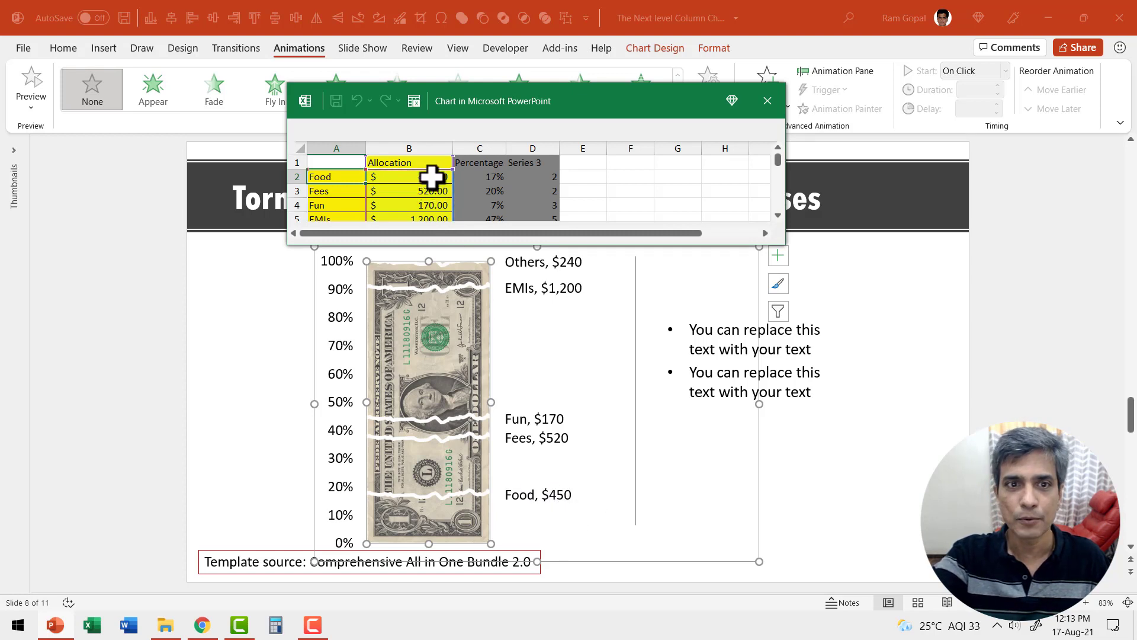
pyautogui.write('6')
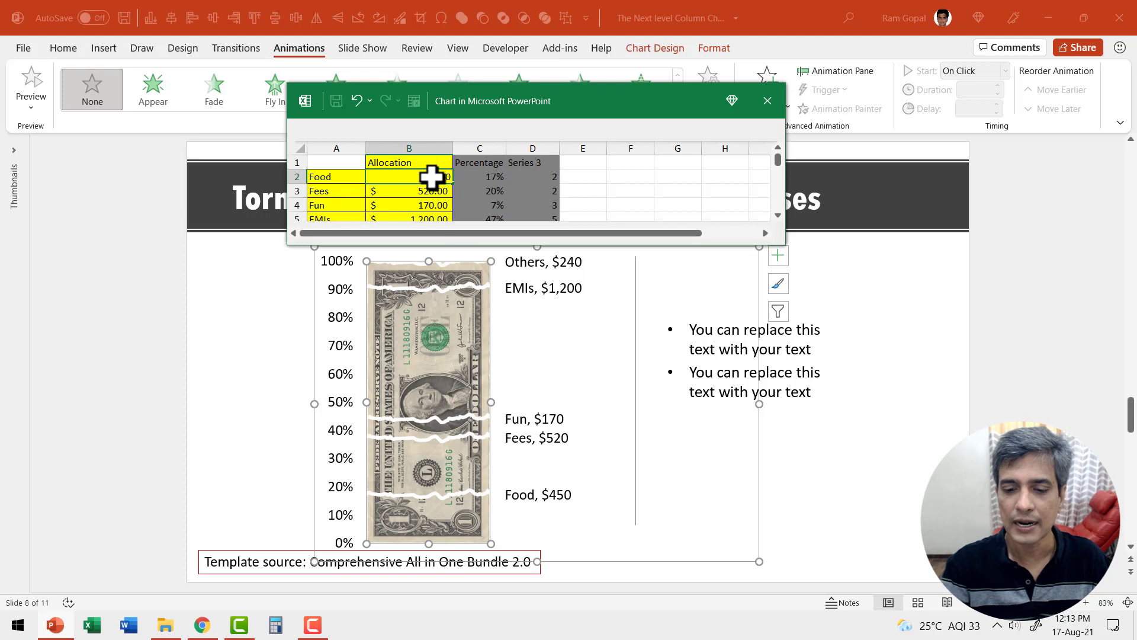
pyautogui.write('00')
pyautogui.press('Return')
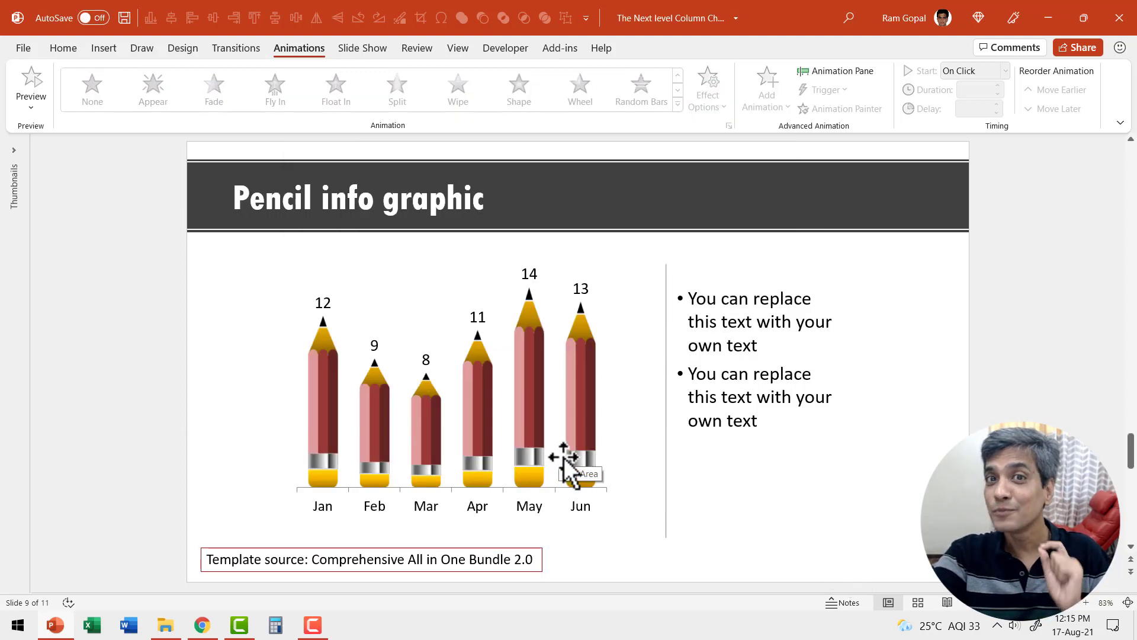
# Step: Look through the remaining template chart slides up to the "Splash Pie Chart" slide
pyautogui.scroll(-2, 565, 483)
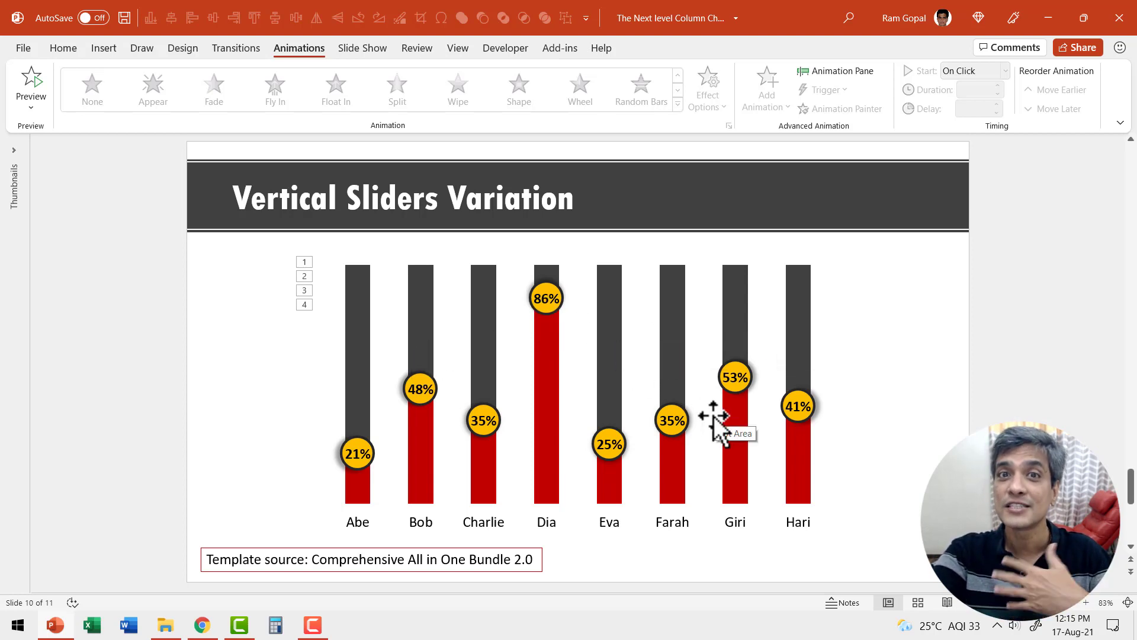
pyautogui.scroll(-1, 830, 419)
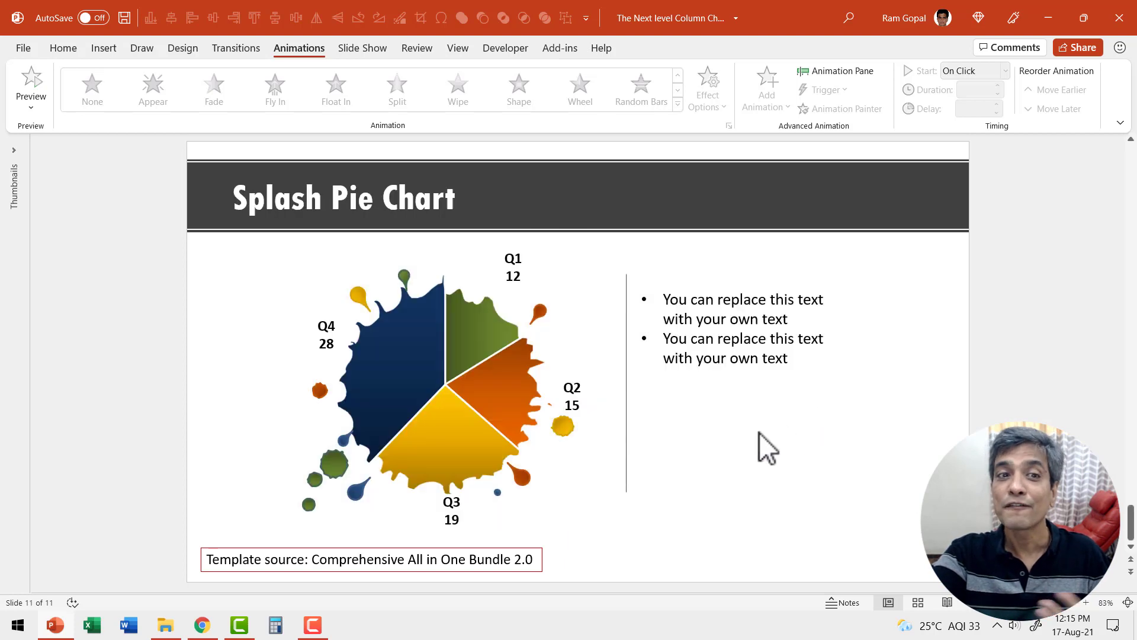